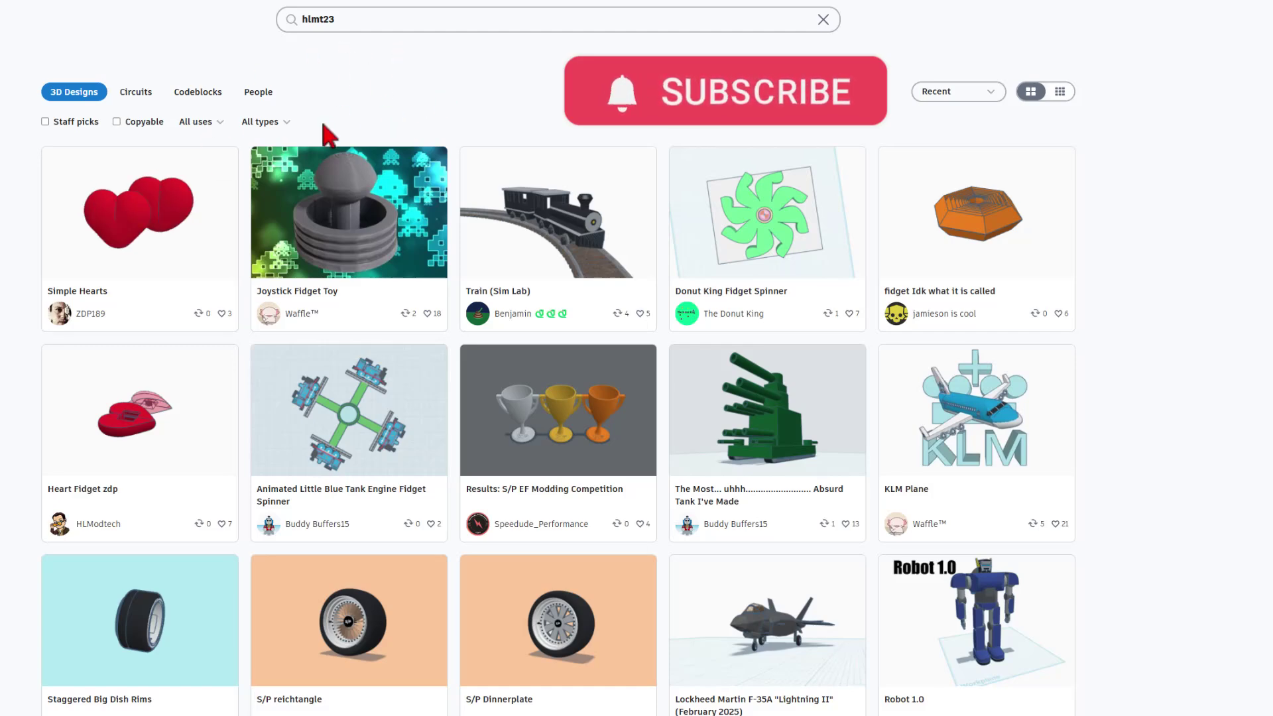
# Preview the Simple Hearts and Heart Fidget zdp designs from the hlmt23 gallery results.
pyautogui.click(139, 212)
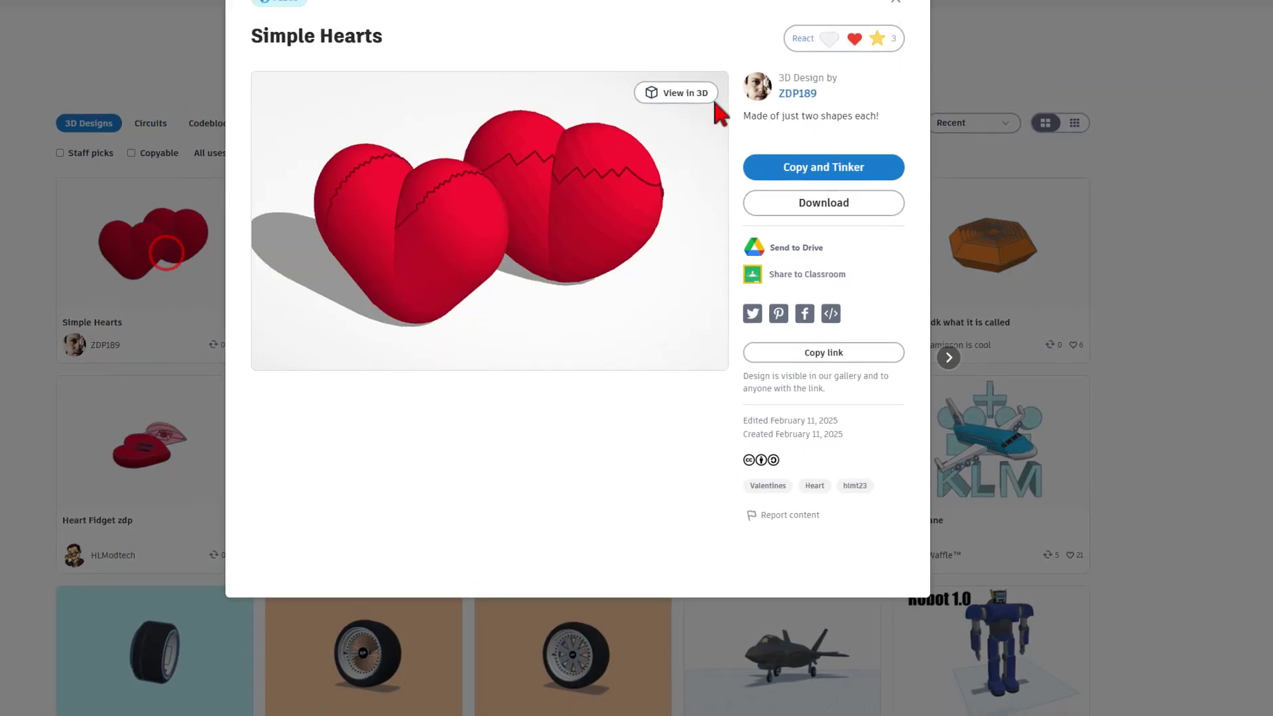
pyautogui.click(171, 318)
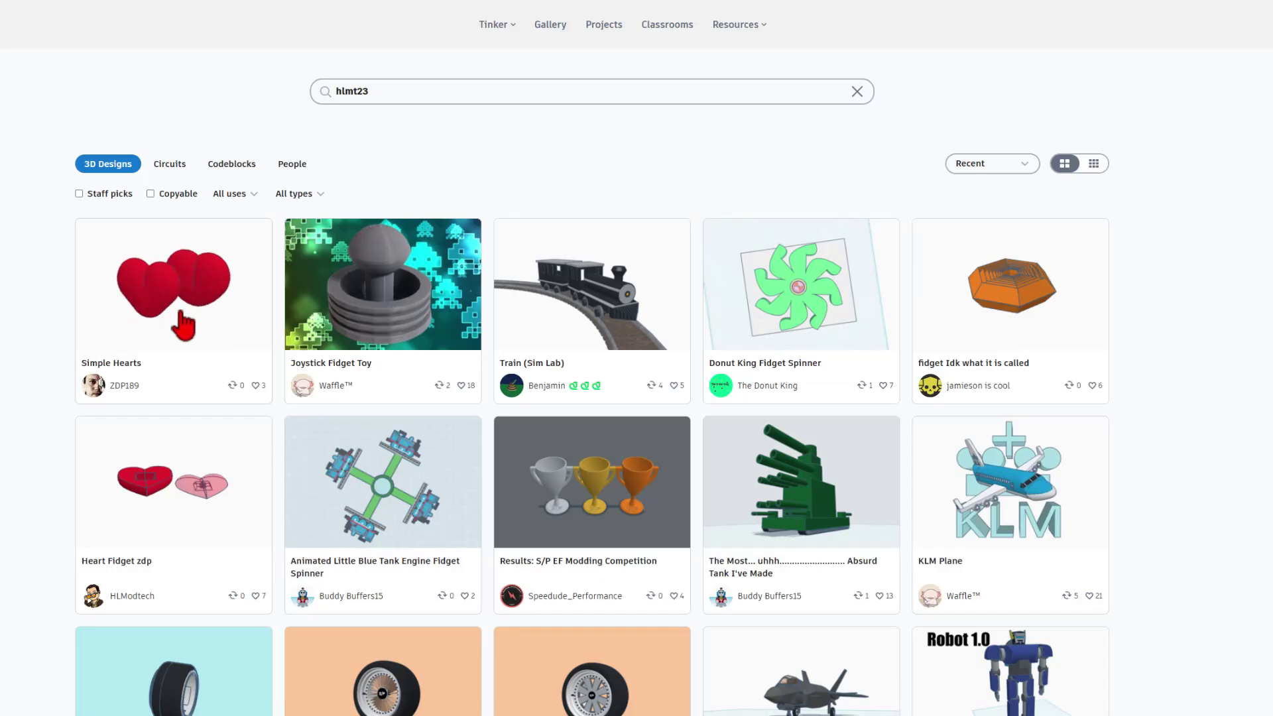
pyautogui.click(173, 517)
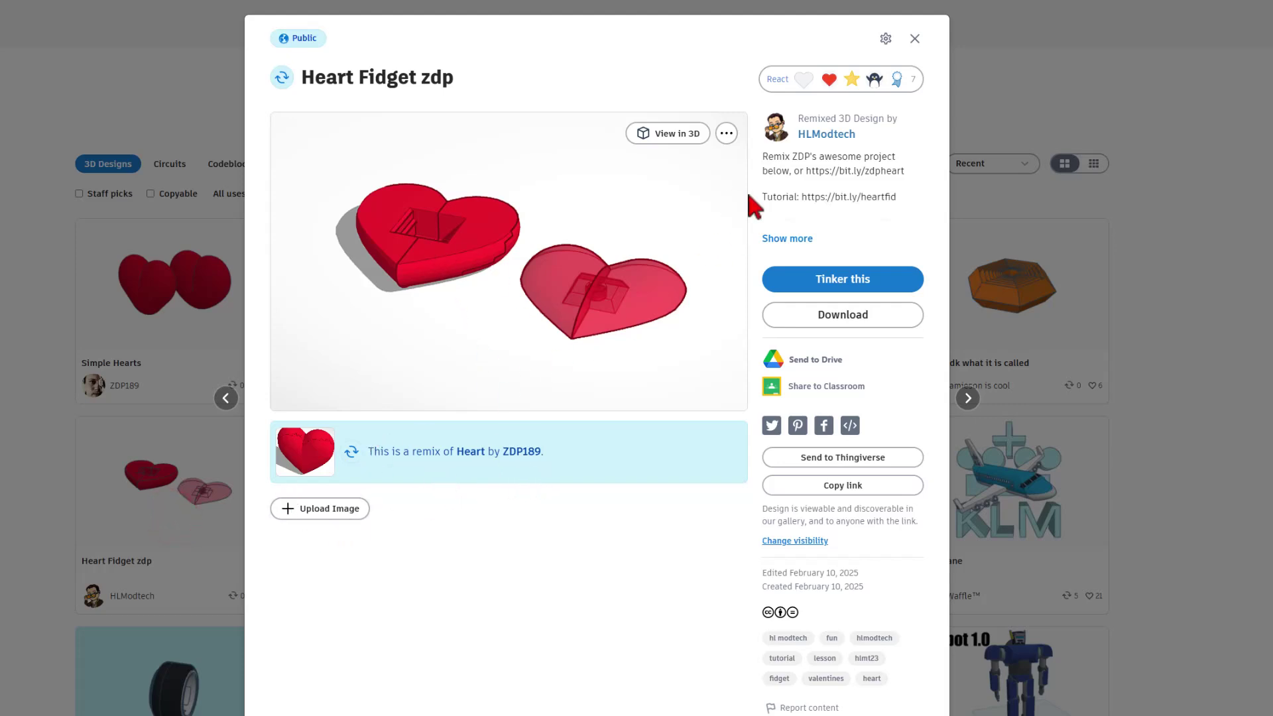
pyautogui.click(157, 95)
# React to the Simple Hearts design with WOW! and make an editable copy of it.
pyautogui.click(179, 278)
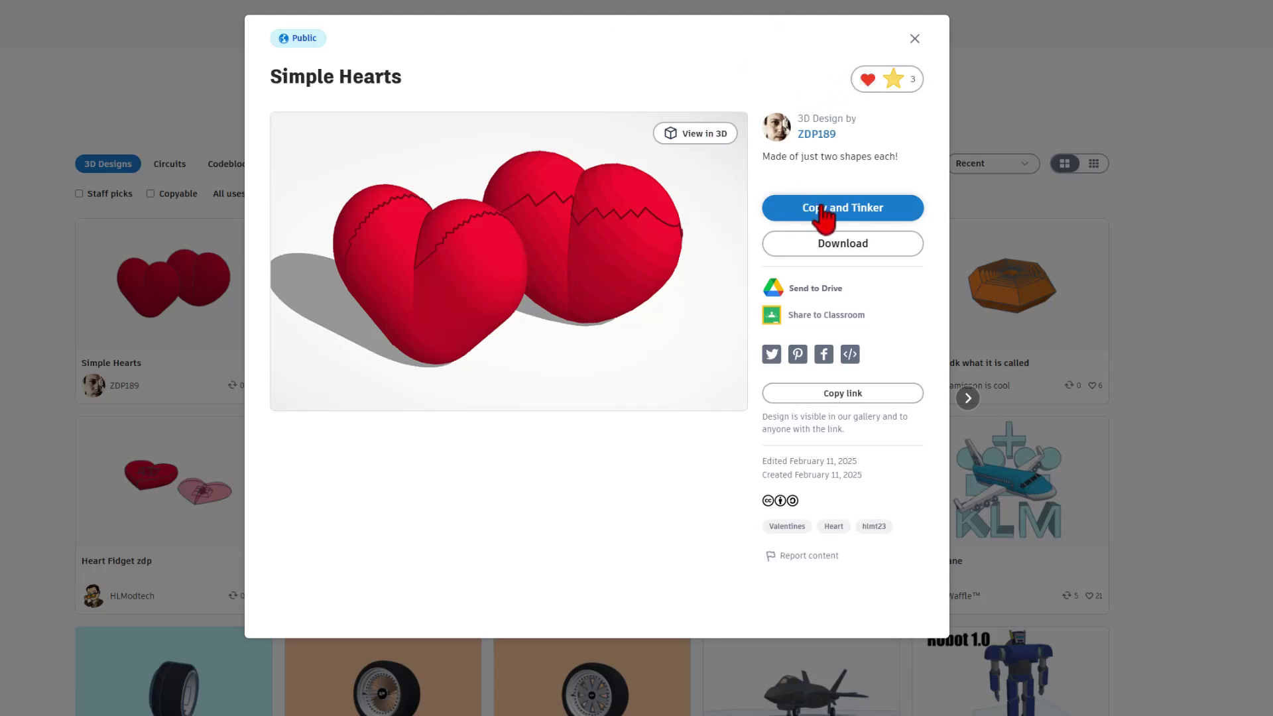
pyautogui.click(891, 75)
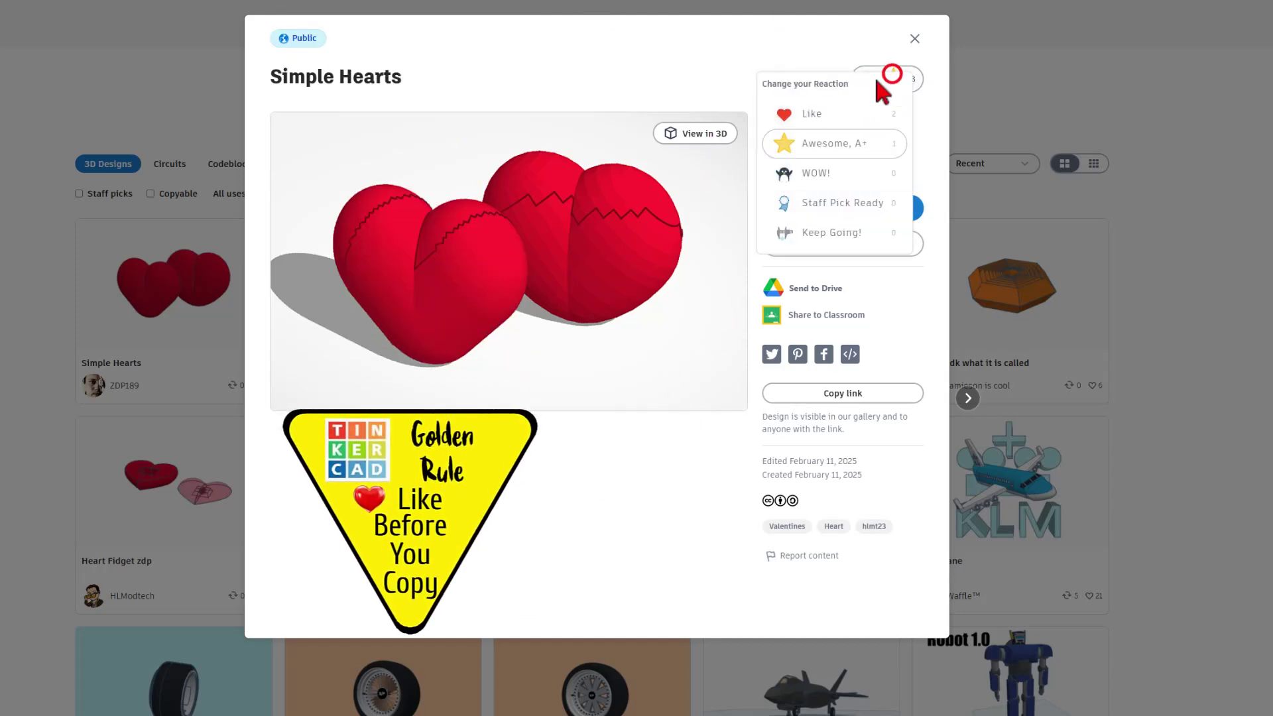
pyautogui.click(841, 170)
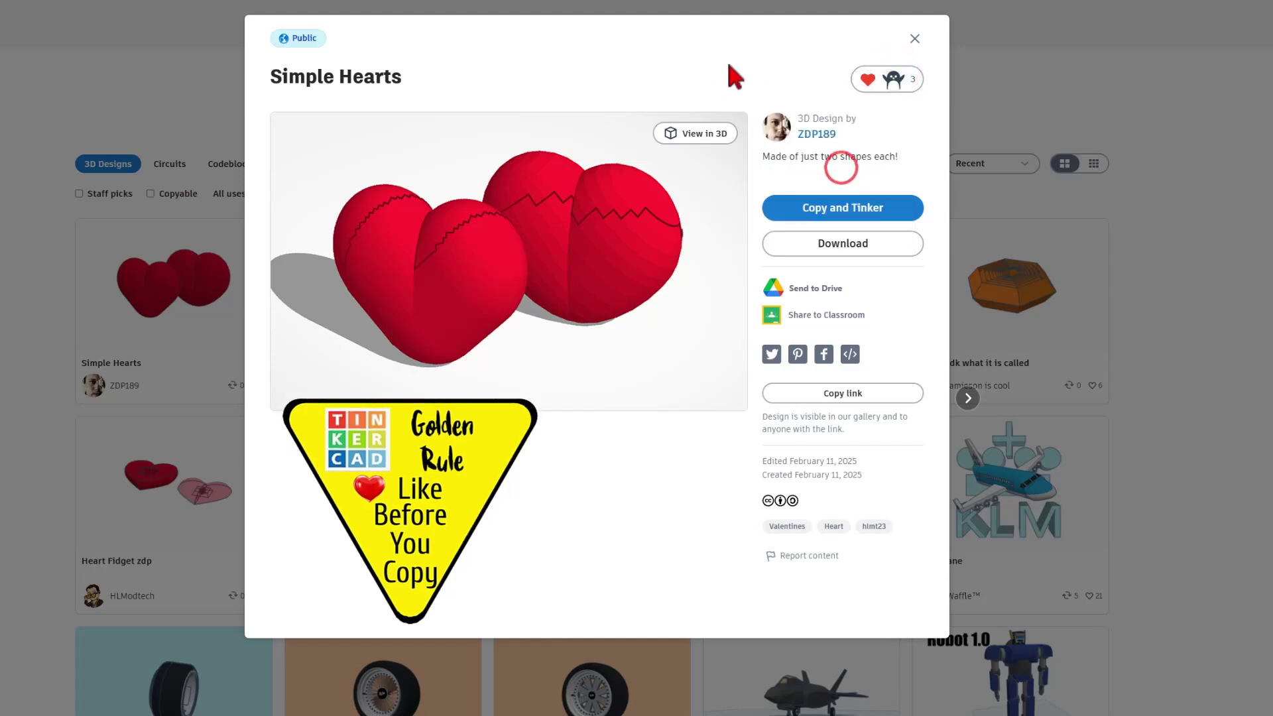
pyautogui.click(836, 211)
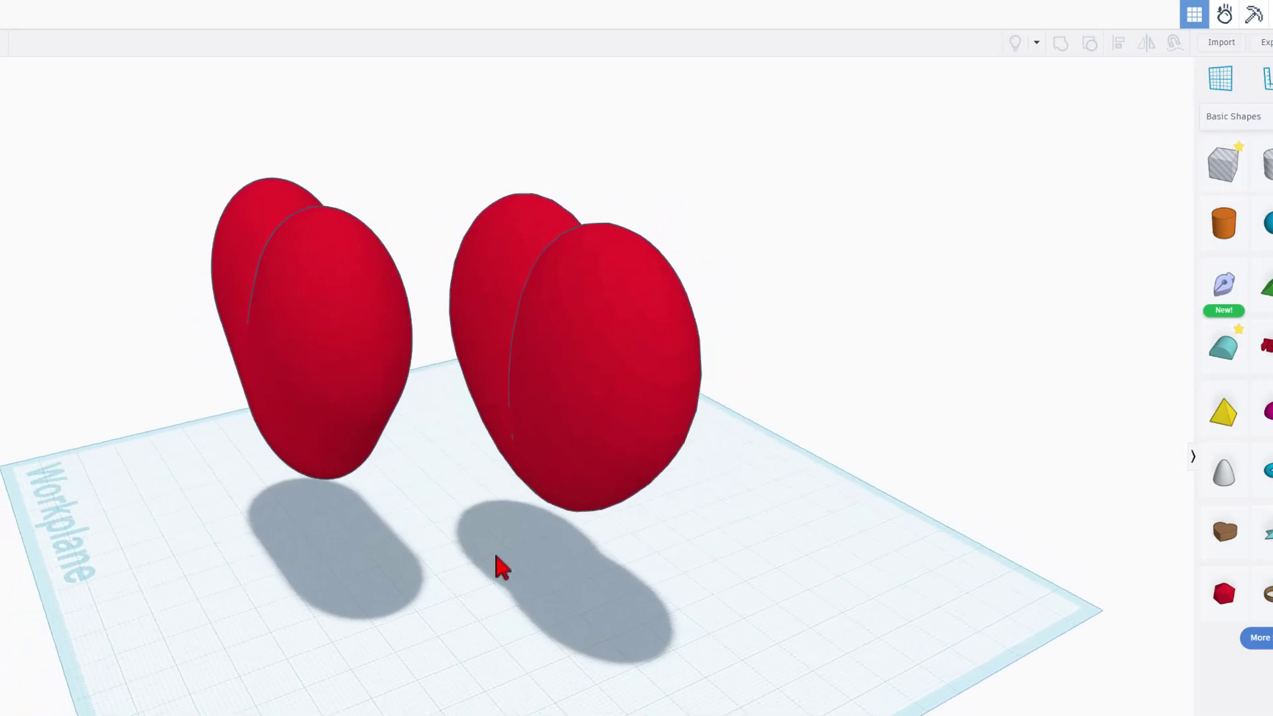
# Ungroup the right-hand heart into its separate shapes and select its red egg half.
pyautogui.moveTo(468, 568); pyautogui.dragTo(593, 507, button='right')
pyautogui.click(674, 341)
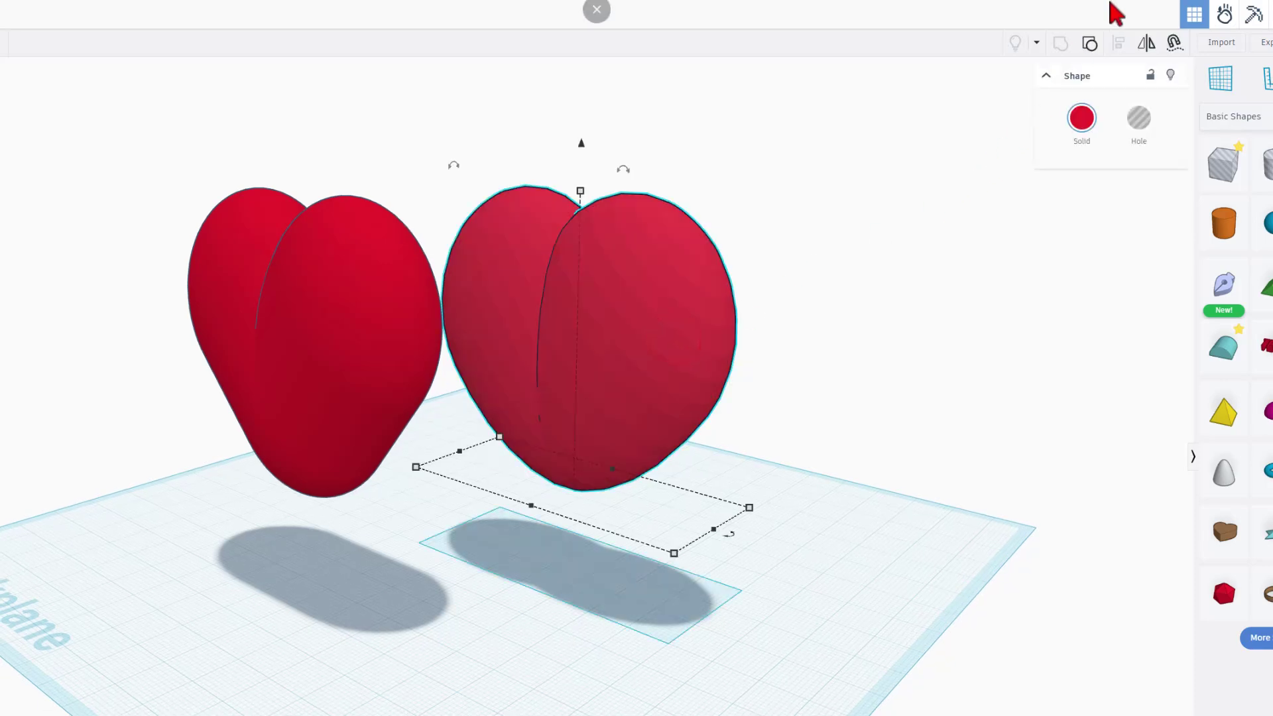
pyautogui.click(1090, 43)
pyautogui.click(864, 292)
pyautogui.click(659, 295)
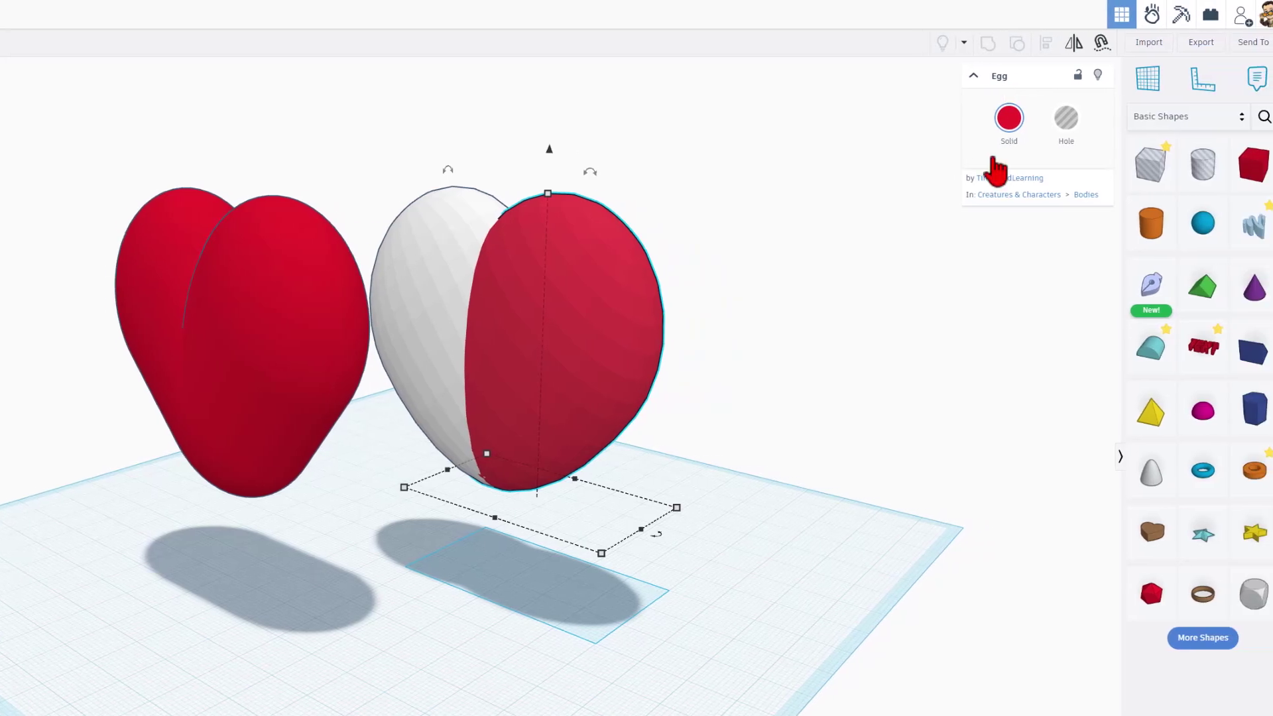
# Show the Bodies shapes within the Creatures & Characters collection, where the egg shape comes from.
pyautogui.click(1079, 195)
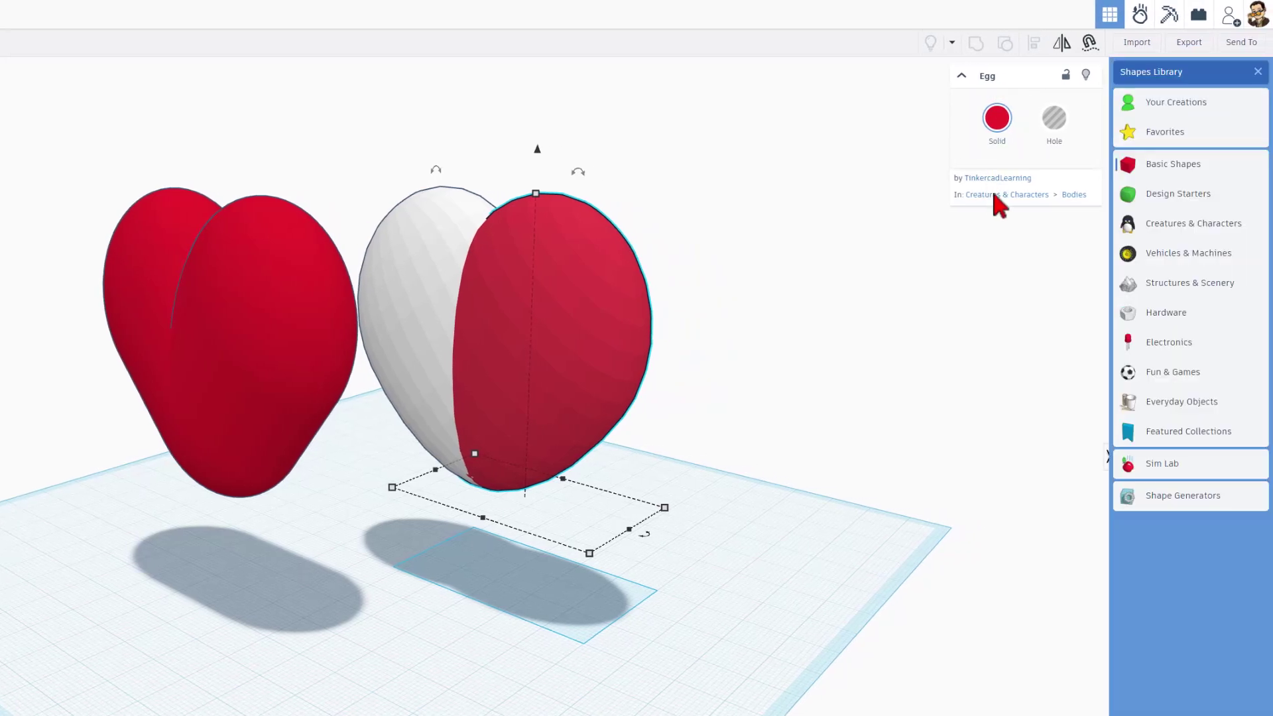
pyautogui.click(1177, 225)
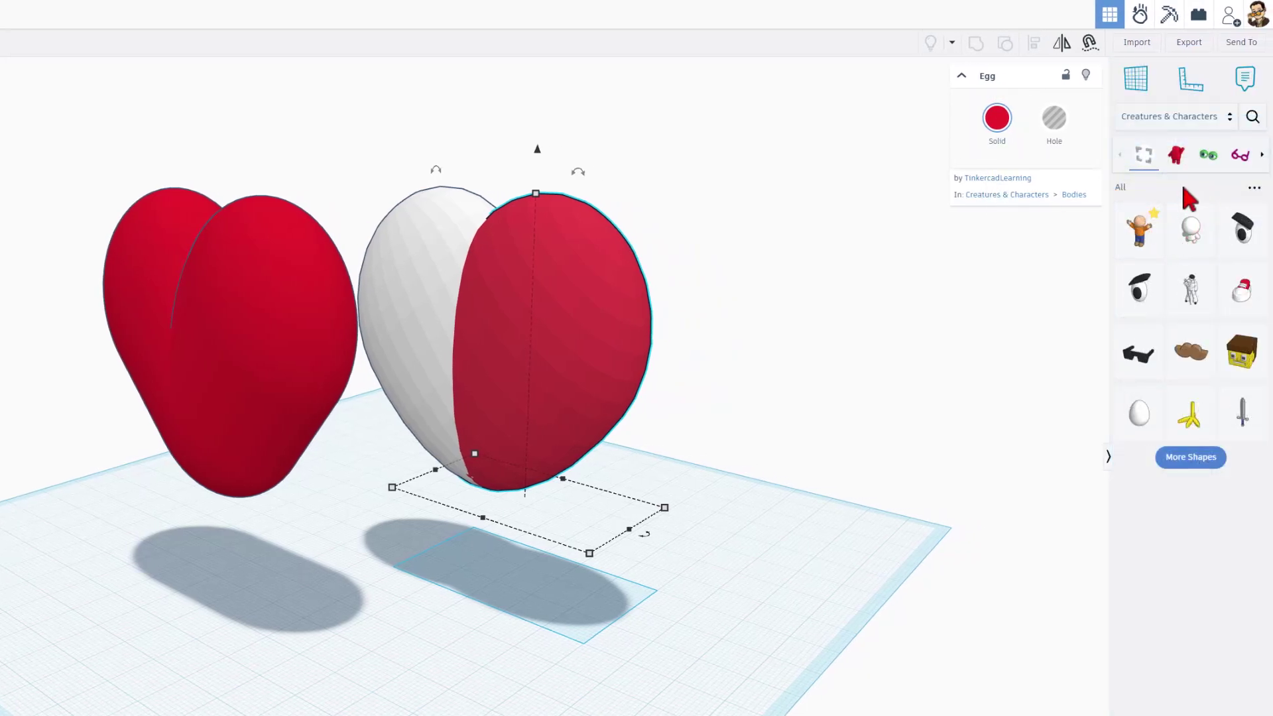
pyautogui.click(1178, 159)
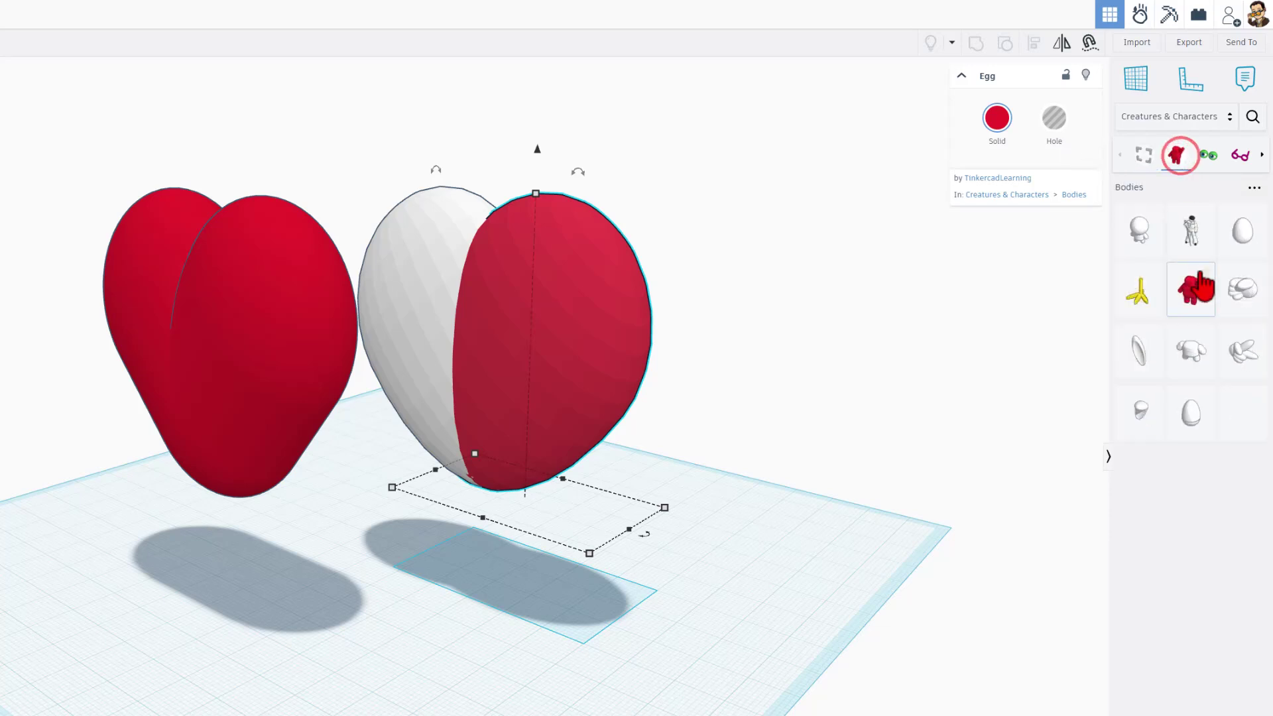
# Check the width of the red egg from the side and clear the selection.
pyautogui.moveTo(789, 343); pyautogui.dragTo(594, 344, button='right')
pyautogui.click(488, 355)
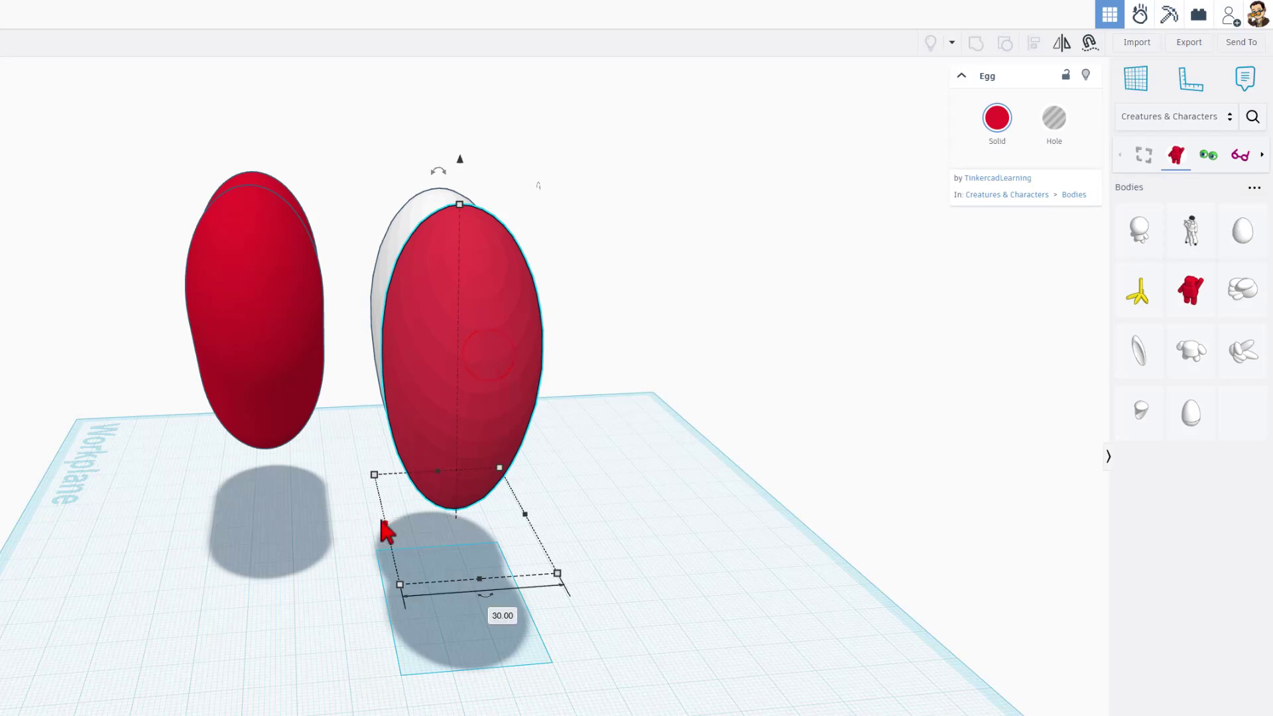
pyautogui.moveTo(385, 523)
pyautogui.mouseDown()
pyautogui.moveTo(341, 518)
pyautogui.moveTo(381, 527)
pyautogui.mouseUp()
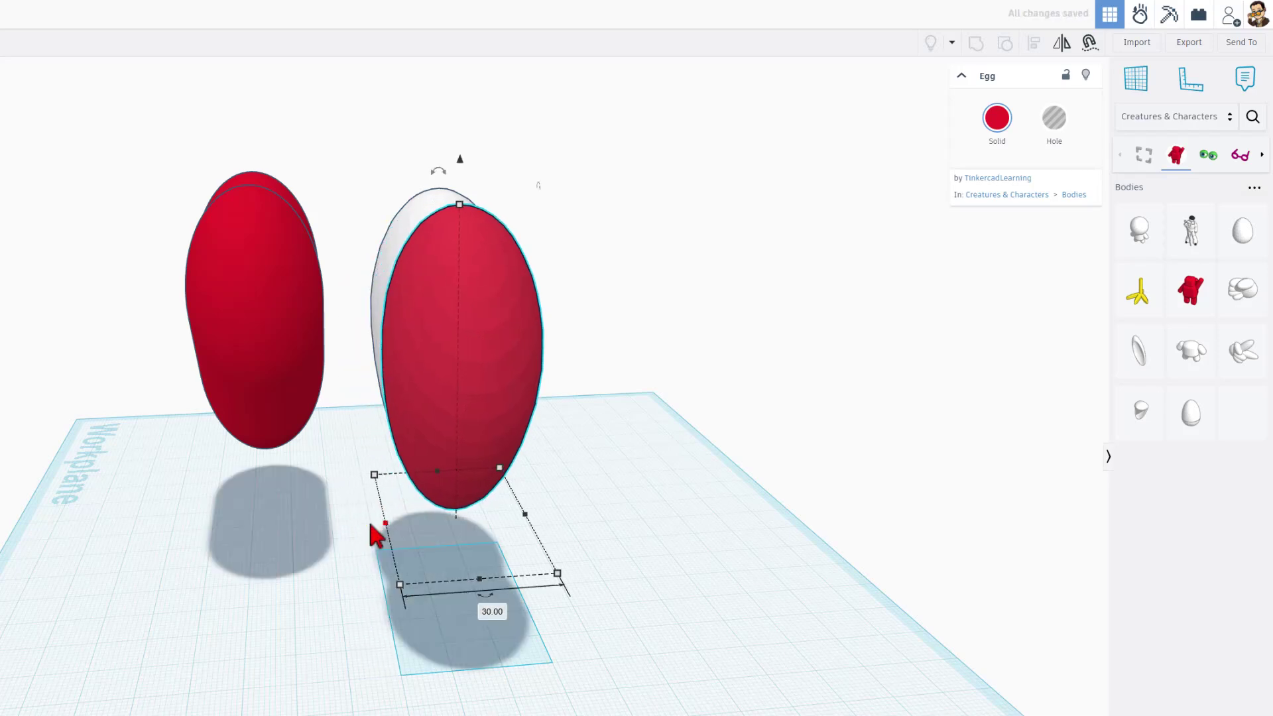
pyautogui.moveTo(371, 527); pyautogui.dragTo(705, 524, button='right')
pyautogui.click(705, 524)
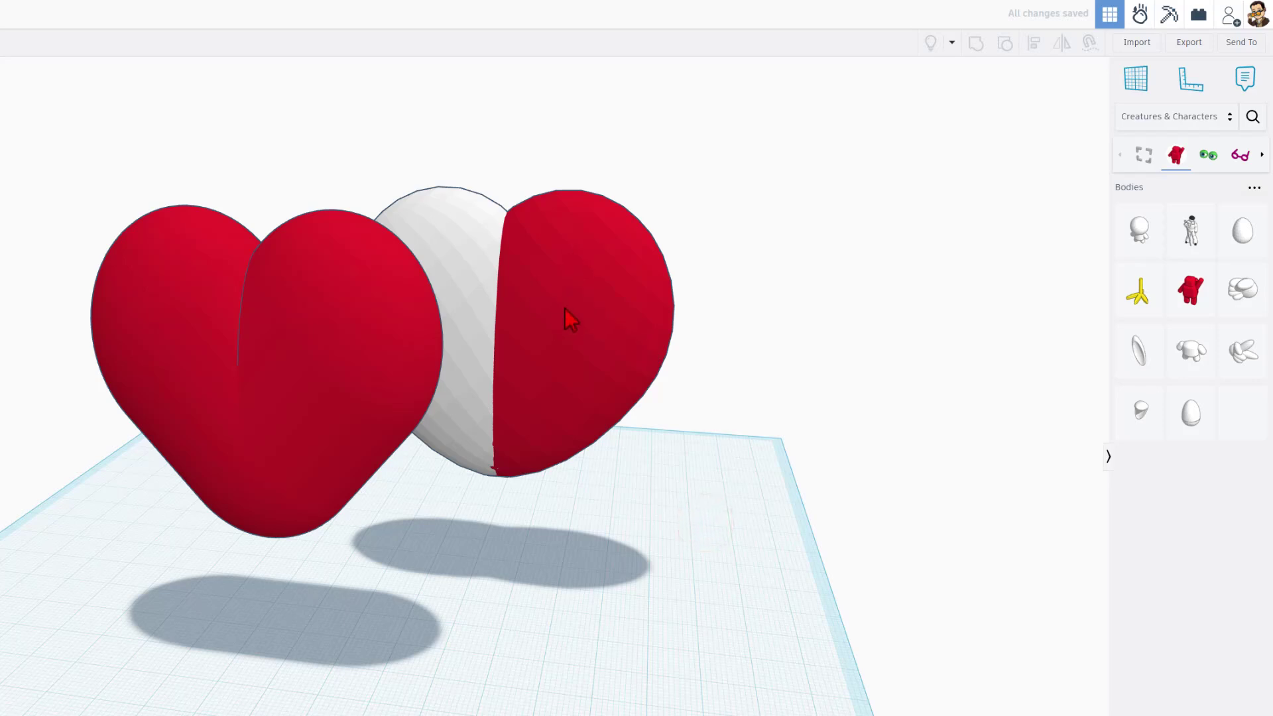
# Ungroup the left-hand heart into its two rounded boxes and select its right half.
pyautogui.moveTo(600, 339); pyautogui.dragTo(515, 345, button='right')
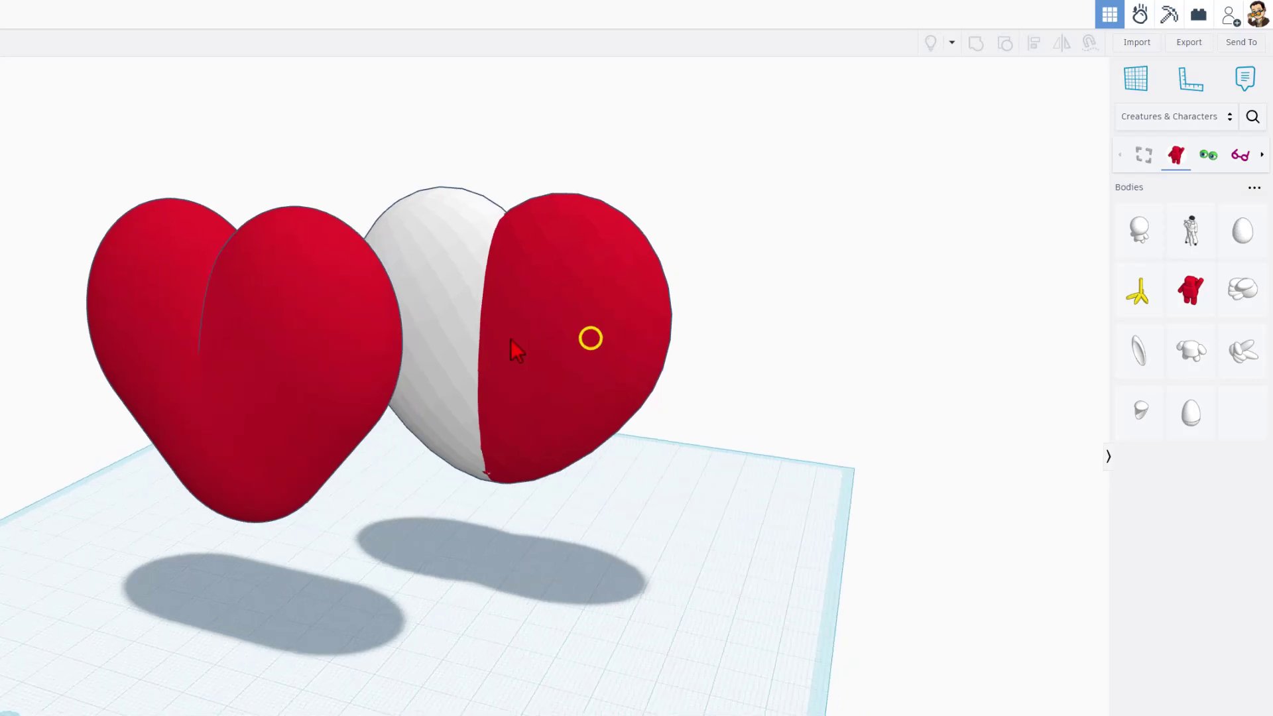
pyautogui.click(283, 358)
pyautogui.moveTo(335, 424); pyautogui.dragTo(424, 406, button='right')
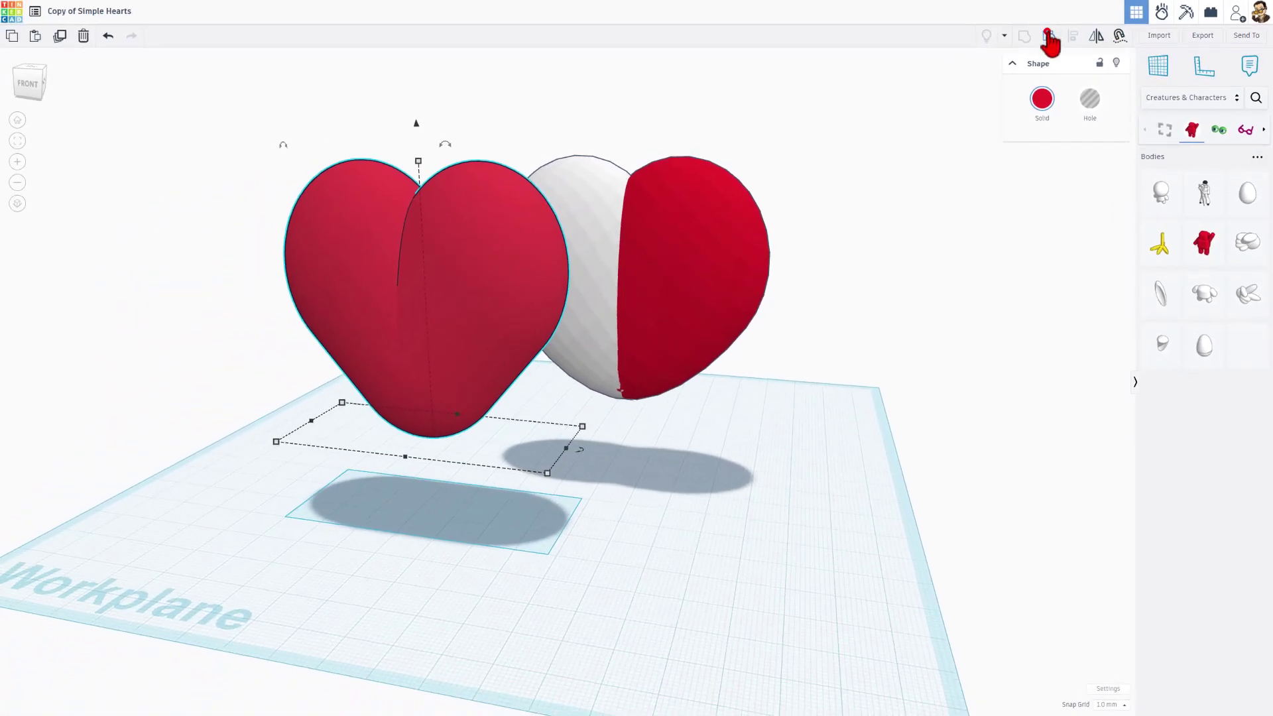
pyautogui.click(1048, 35)
pyautogui.click(516, 443)
pyautogui.click(468, 322)
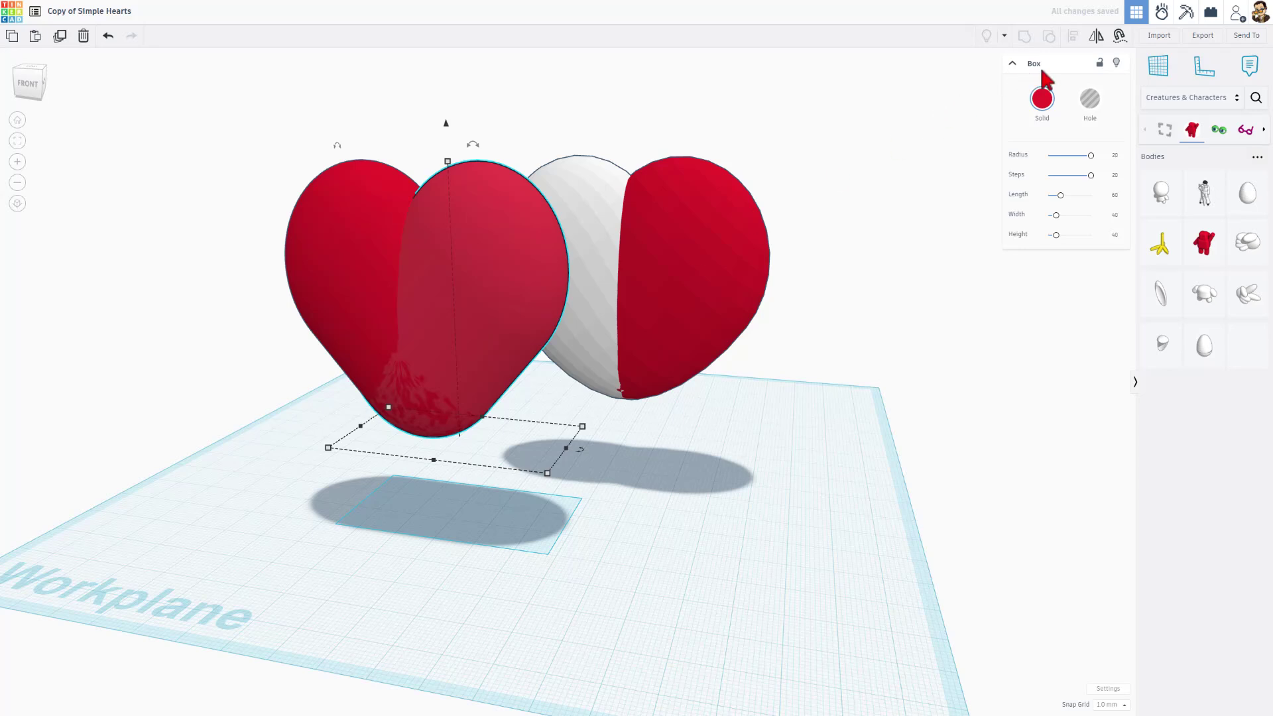
# Hide the left half of the rounded-box heart and try stretching the remaining box to 53 mm wide.
pyautogui.click(315, 247)
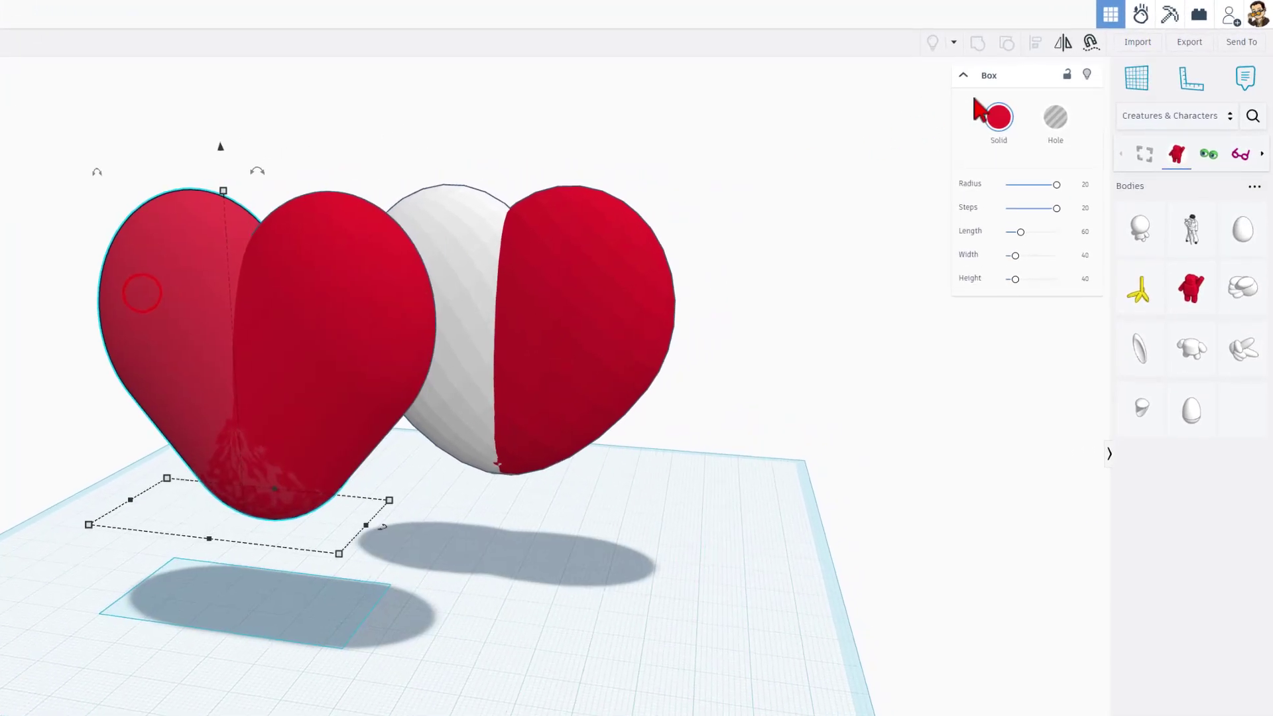
pyautogui.click(1086, 74)
pyautogui.moveTo(602, 236); pyautogui.dragTo(355, 341, button='right')
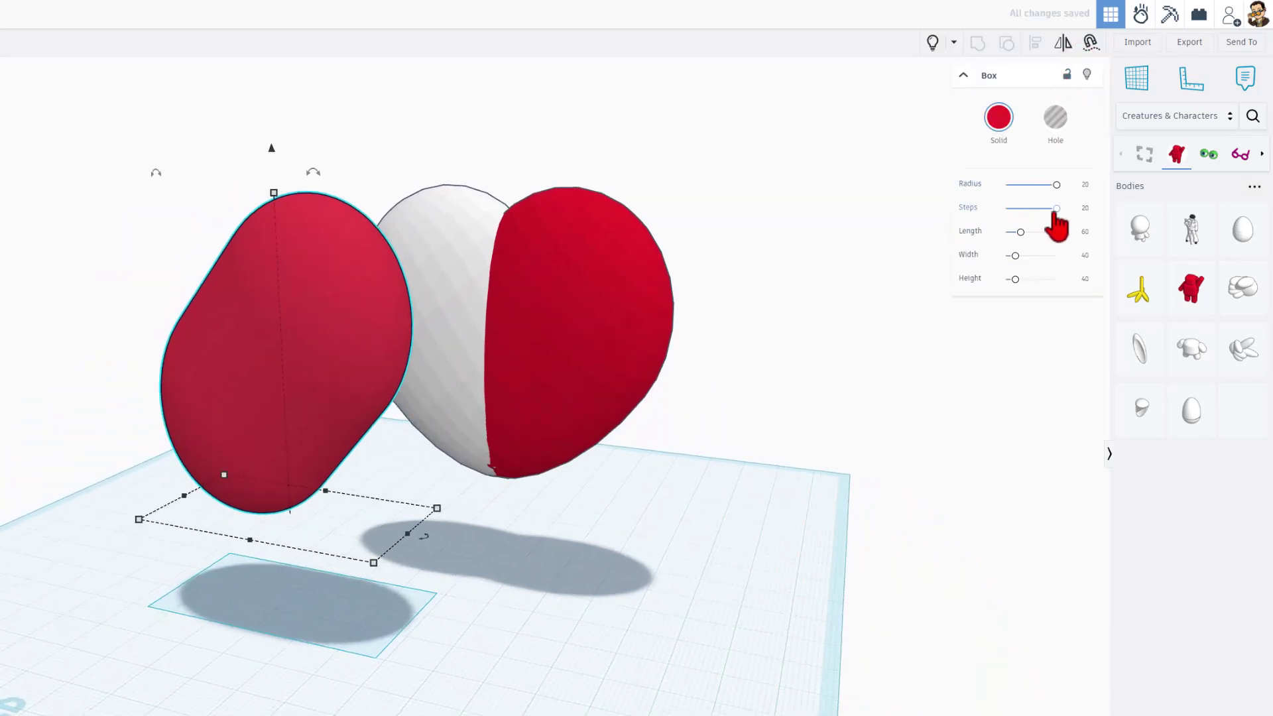
pyautogui.moveTo(321, 527); pyautogui.dragTo(252, 580, button='right')
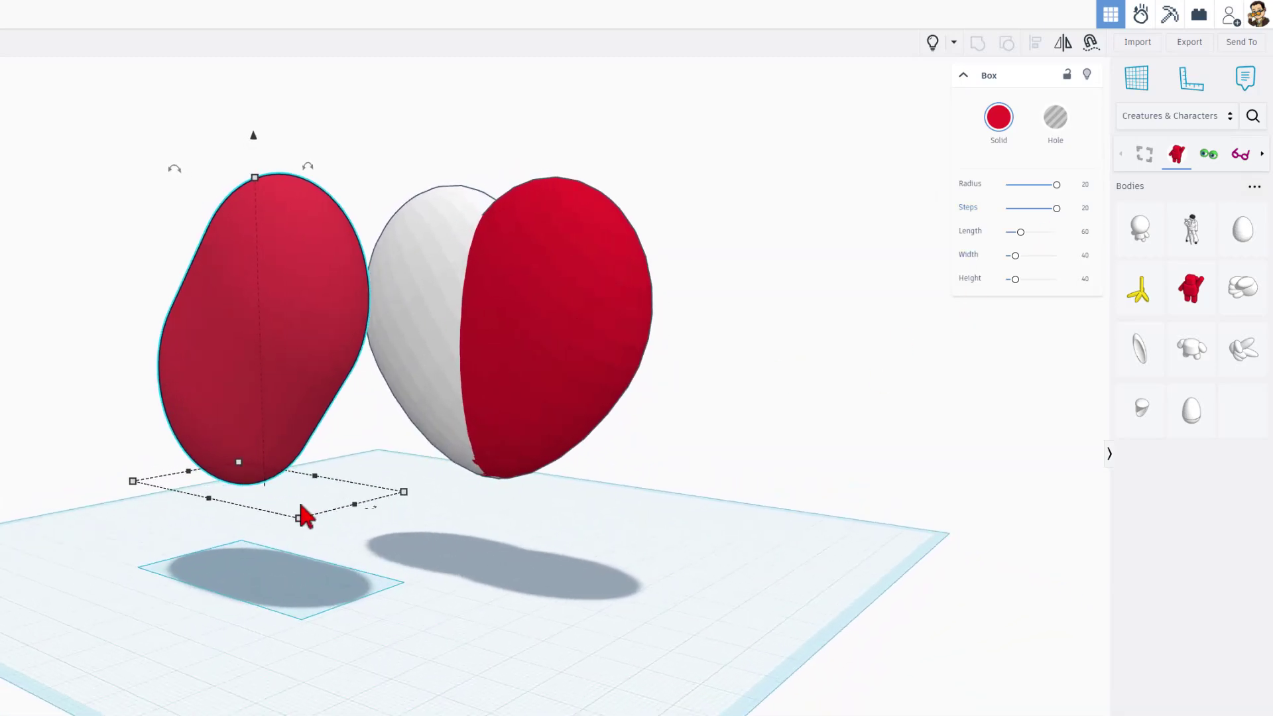
pyautogui.moveTo(207, 499); pyautogui.dragTo(107, 520)
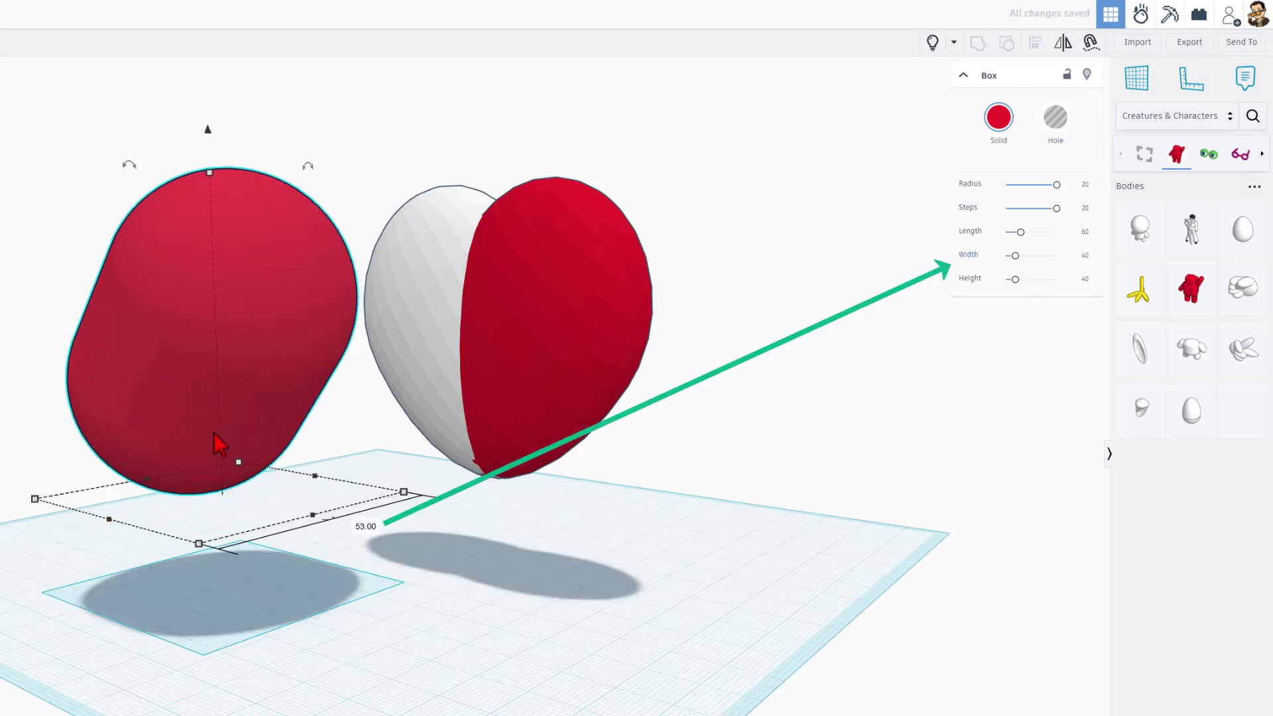
# Show the hidden half of the rounded-box heart again and look over both hearts from several angles.
pyautogui.moveTo(190, 441)
pyautogui.mouseDown(button='right')
pyautogui.moveTo(285, 472)
pyautogui.moveTo(371, 425)
pyautogui.mouseUp(button='right')
pyautogui.click(932, 46)
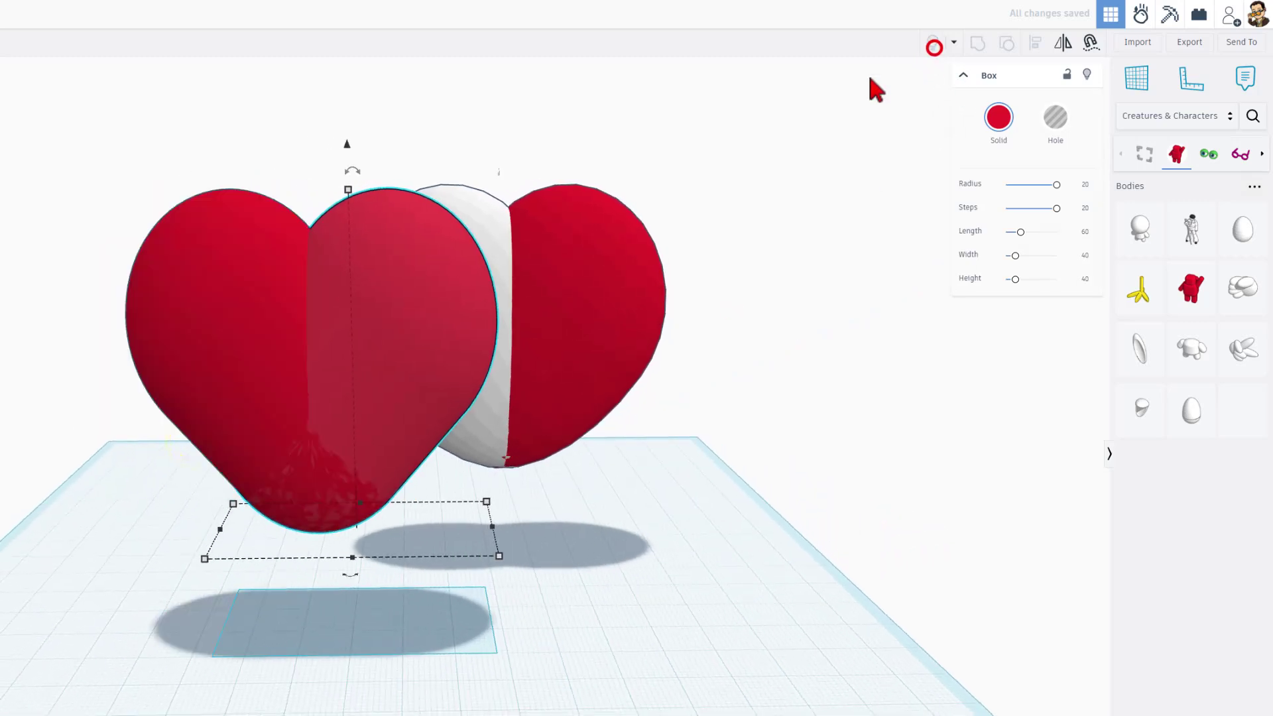
pyautogui.click(539, 522)
pyautogui.moveTo(593, 525); pyautogui.dragTo(409, 502, button='right')
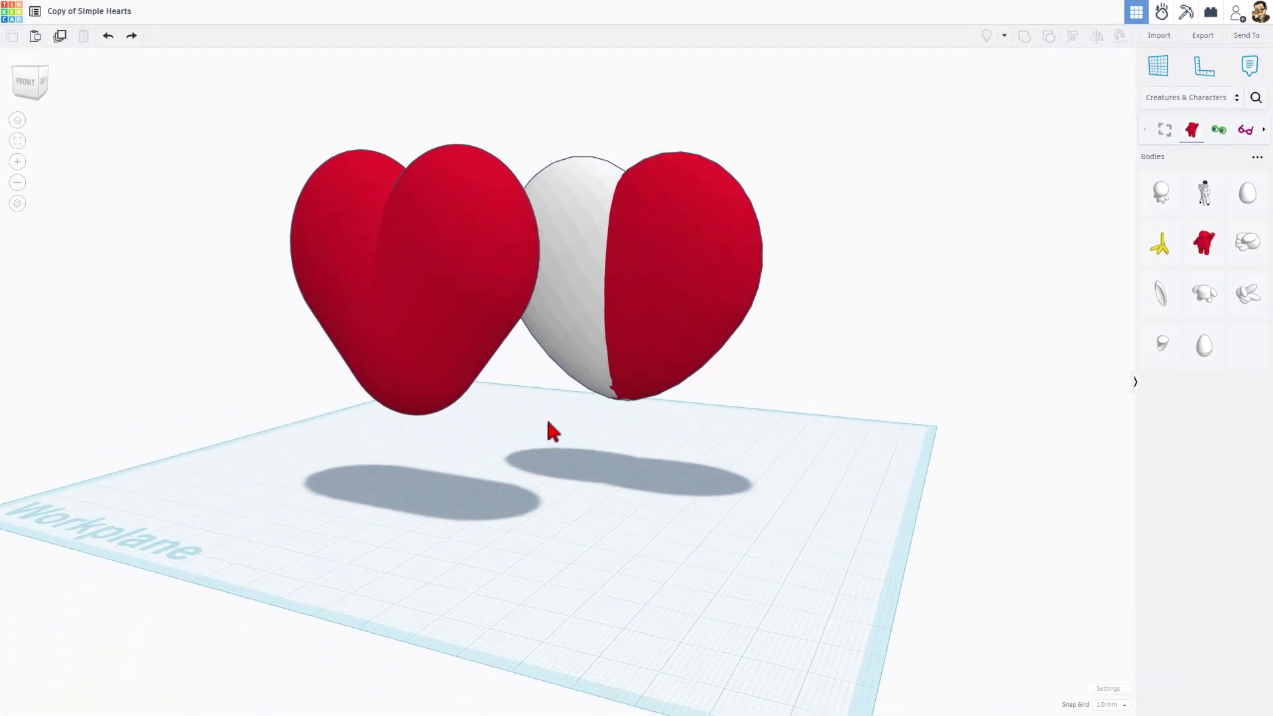
pyautogui.moveTo(551, 424); pyautogui.dragTo(647, 468, button='right')
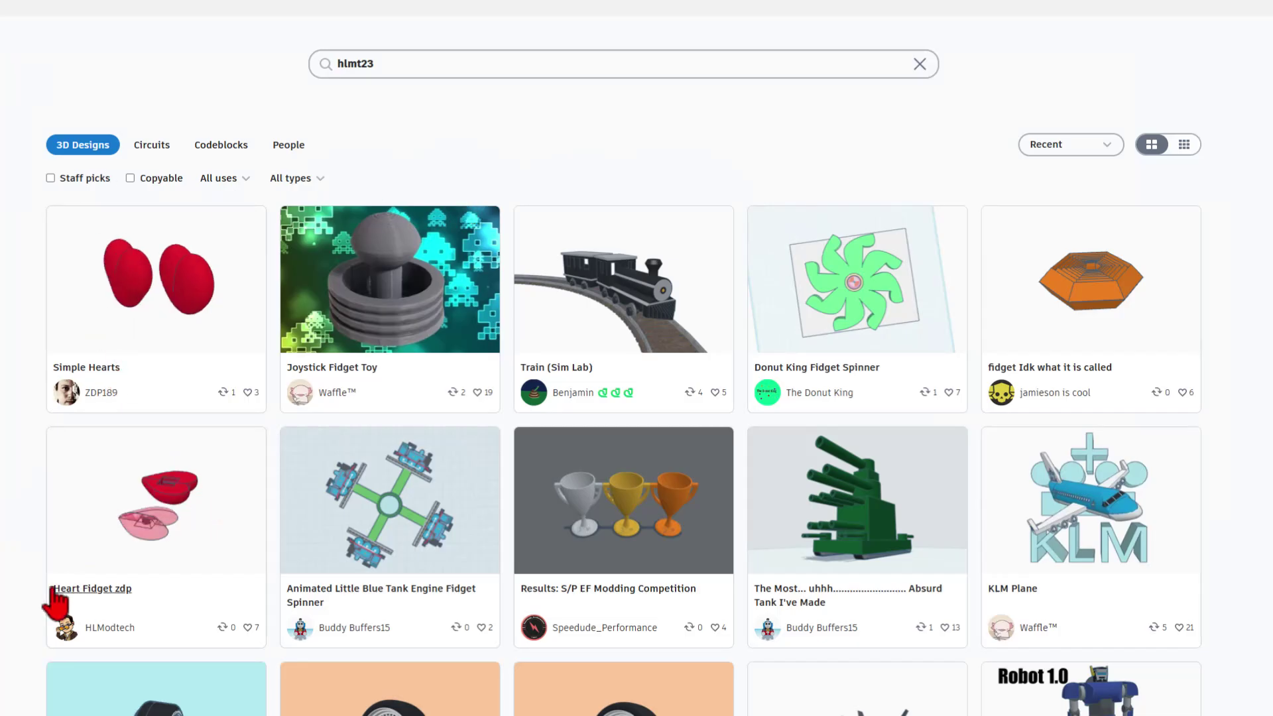
# Open Heart Fidget zdp in the gallery, follow it to the original Heart design and check its reaction options.
pyautogui.click(129, 510)
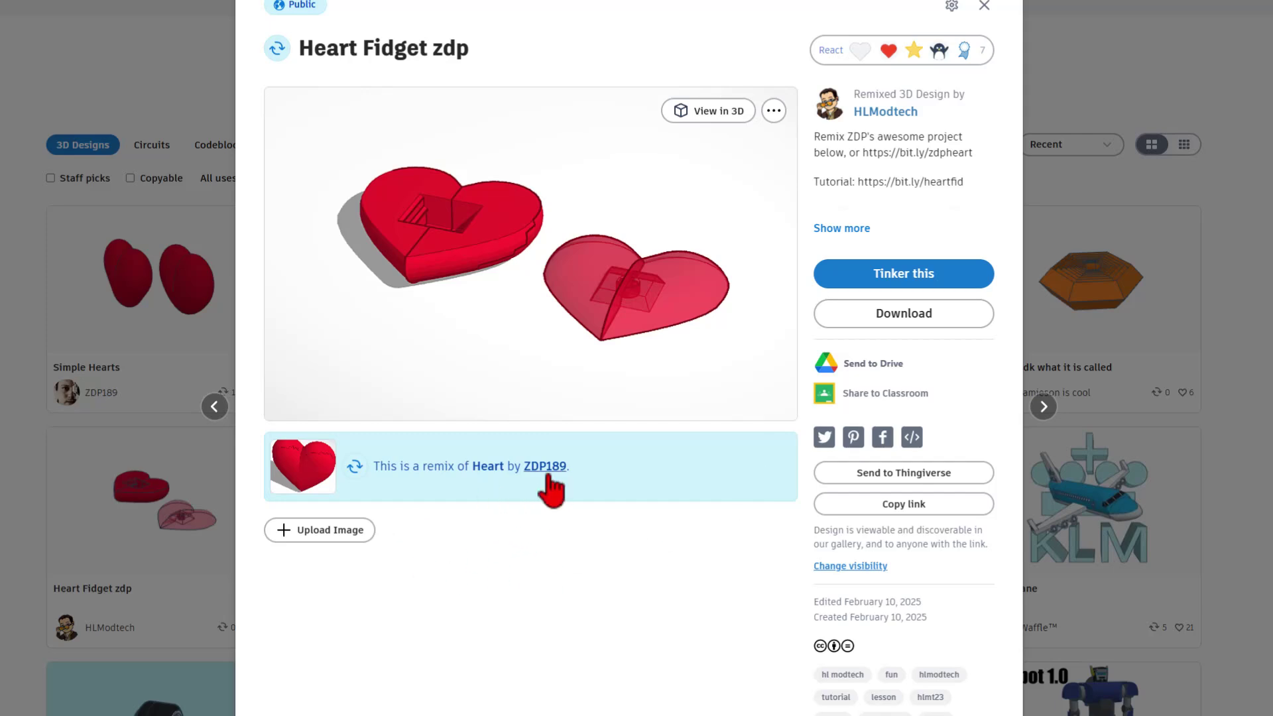
pyautogui.click(483, 469)
pyautogui.click(898, 94)
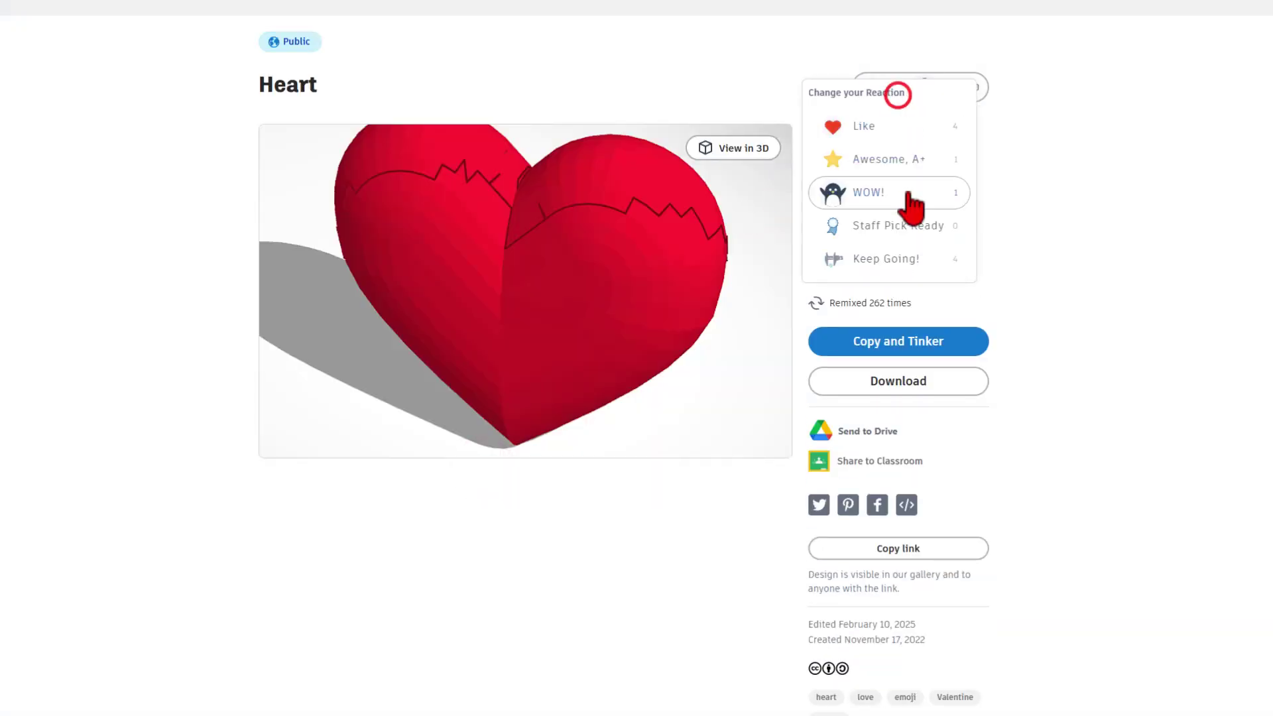
pyautogui.click(1157, 178)
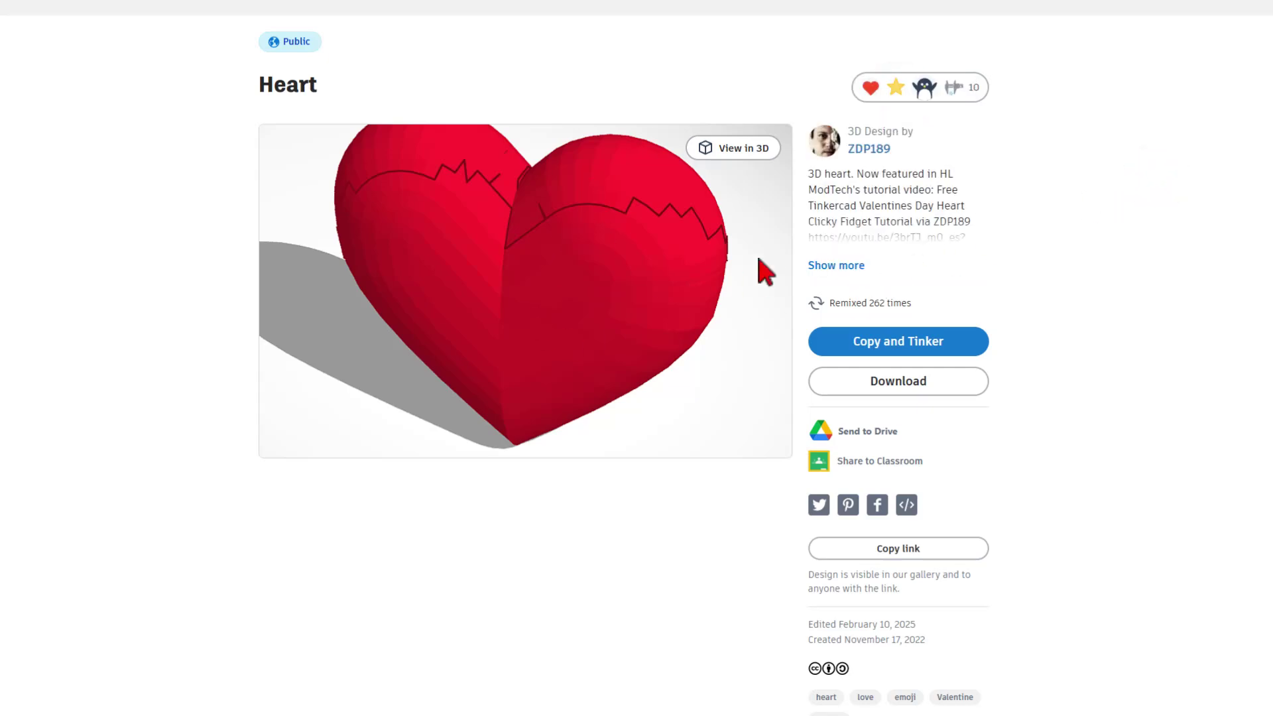
# View the original Heart design in 3D and rotate it to inspect its shape.
pyautogui.click(740, 149)
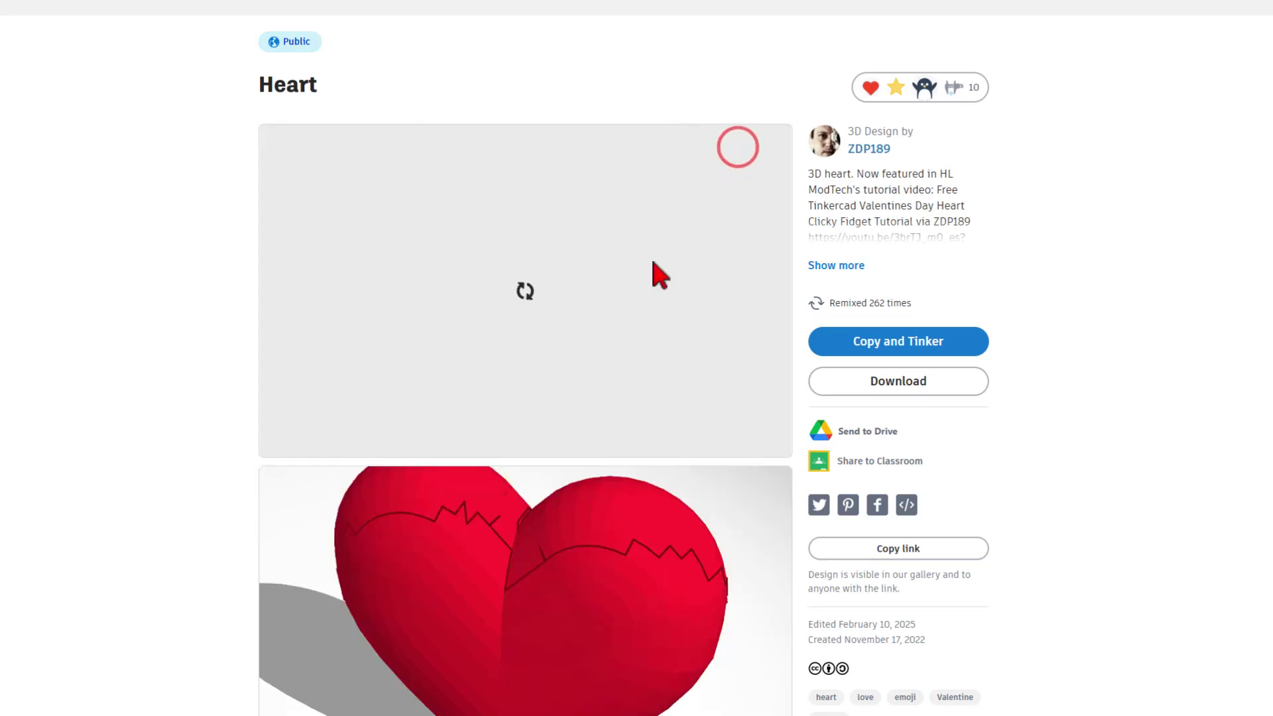
pyautogui.moveTo(539, 310); pyautogui.dragTo(661, 344)
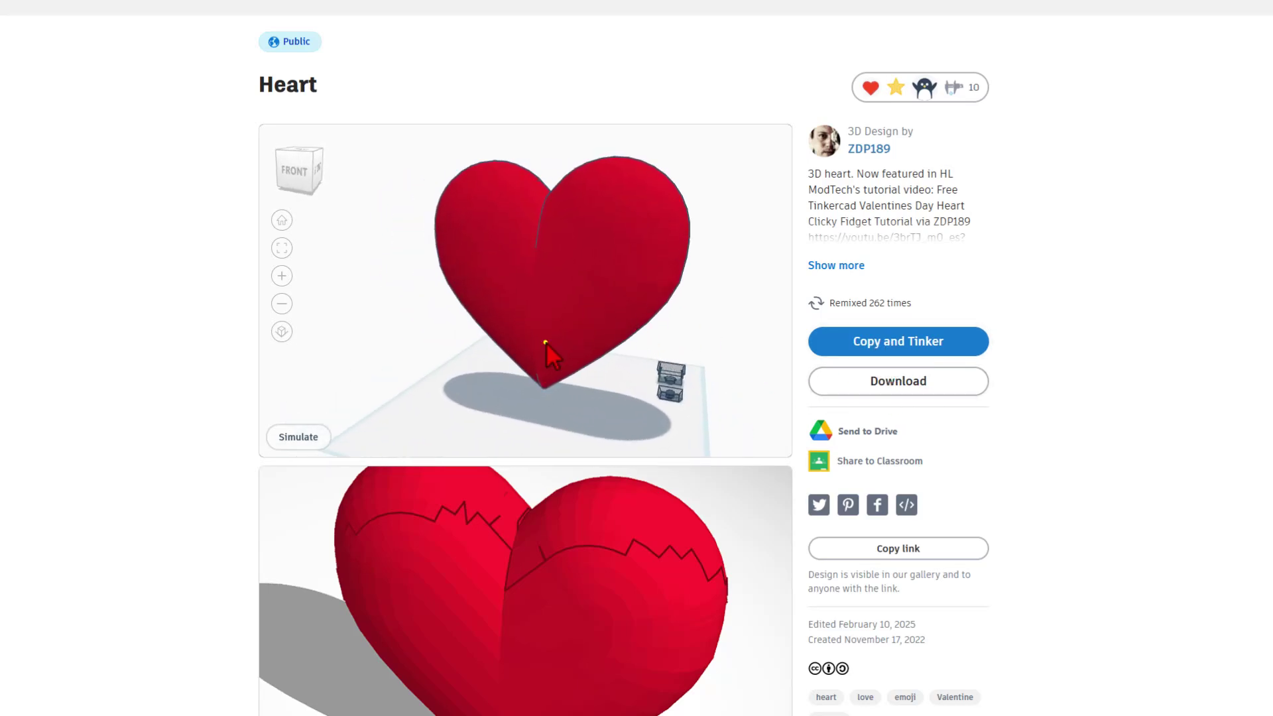
pyautogui.moveTo(549, 341); pyautogui.dragTo(625, 292)
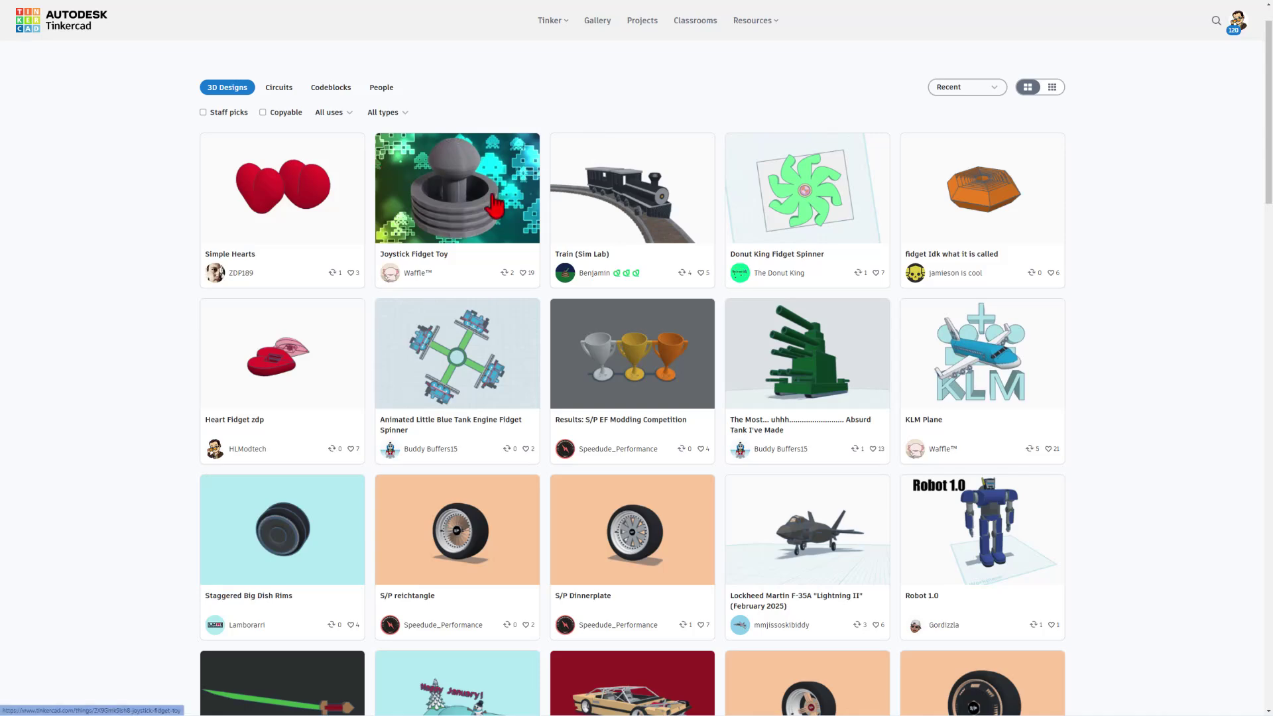
# Browse the gallery results and preview the Joystick Fidget Toy and Train (Sim Lab) designs.
pyautogui.scroll(-2, 978, 517)
pyautogui.scroll(-2, 985, 514)
pyautogui.scroll(3, 988, 513)
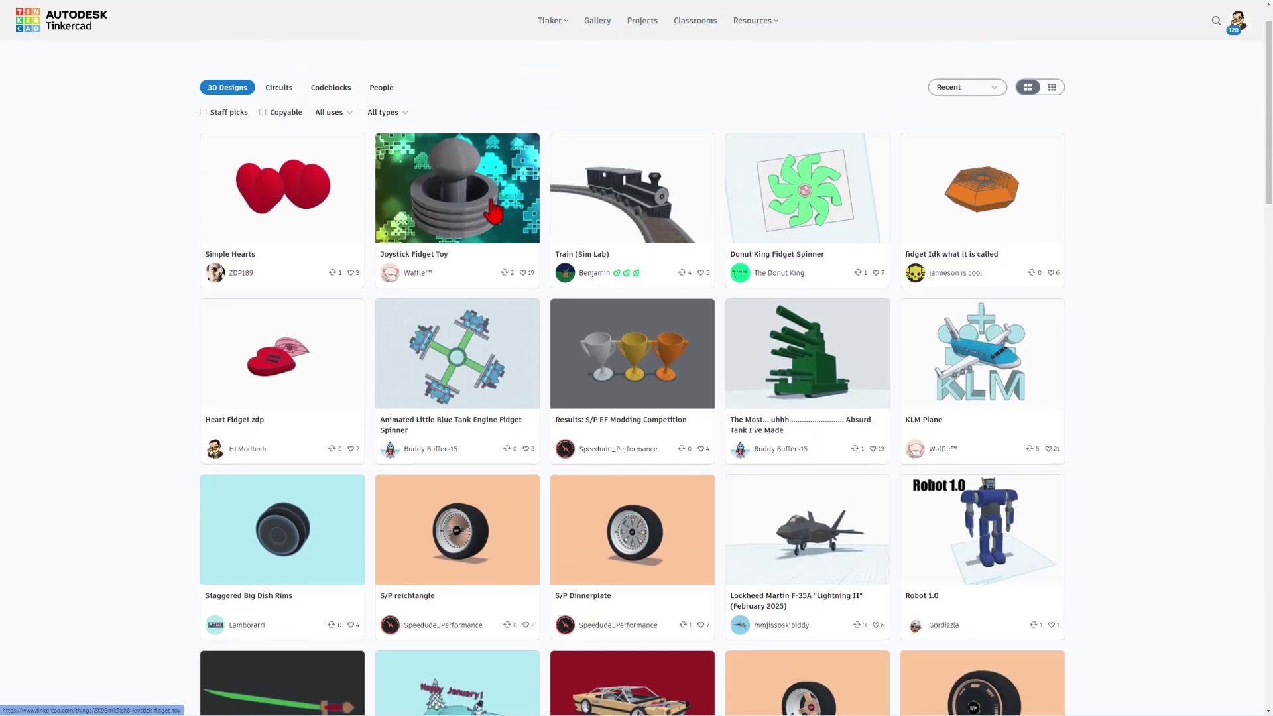
pyautogui.click(492, 212)
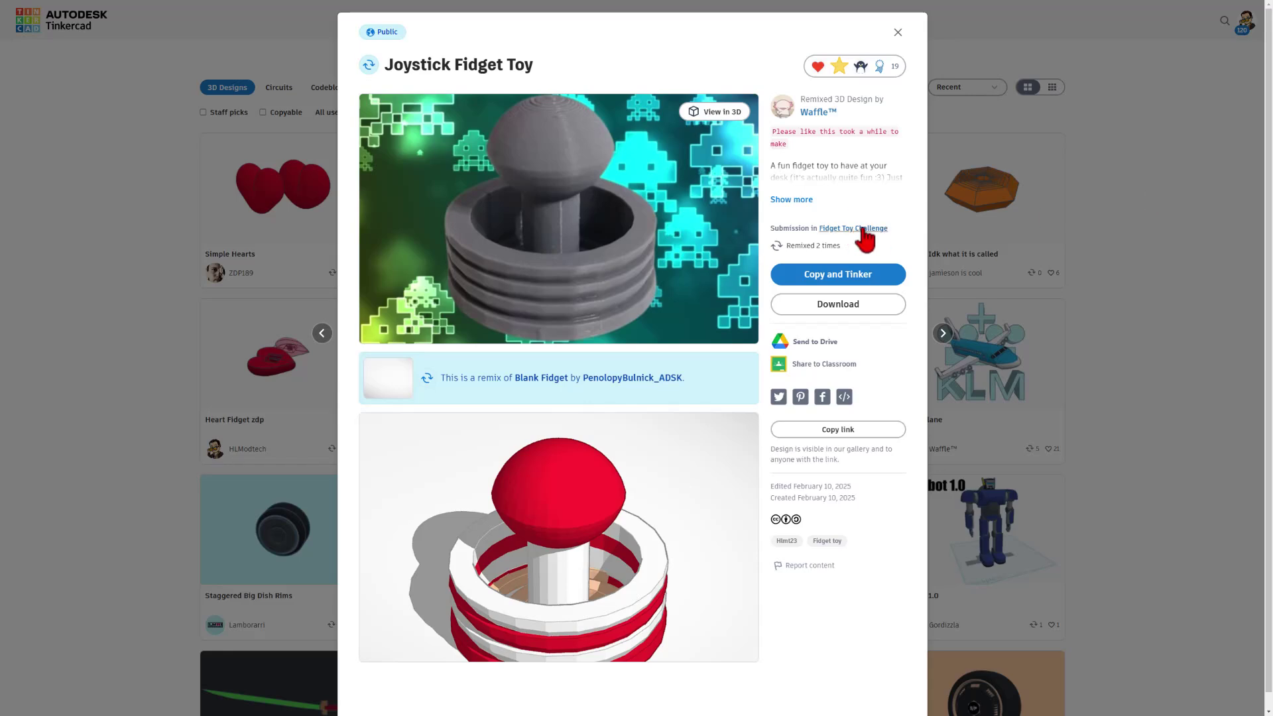
pyautogui.click(1132, 220)
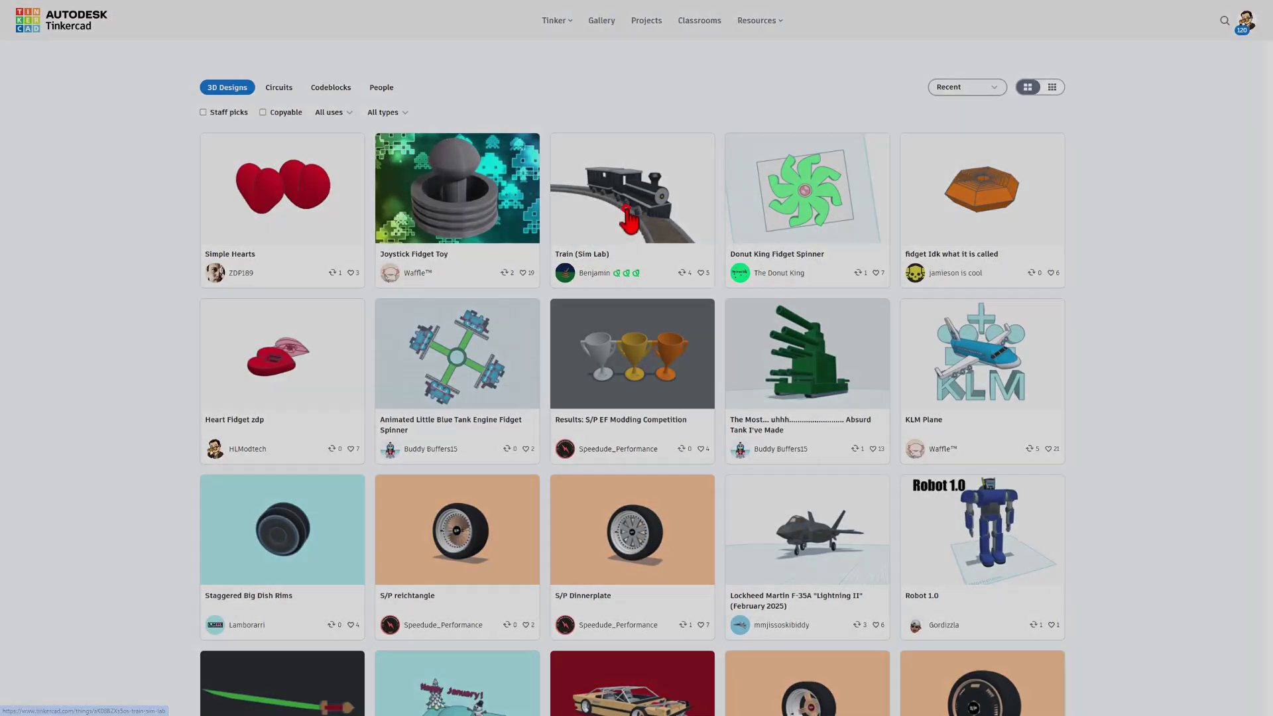
pyautogui.click(625, 209)
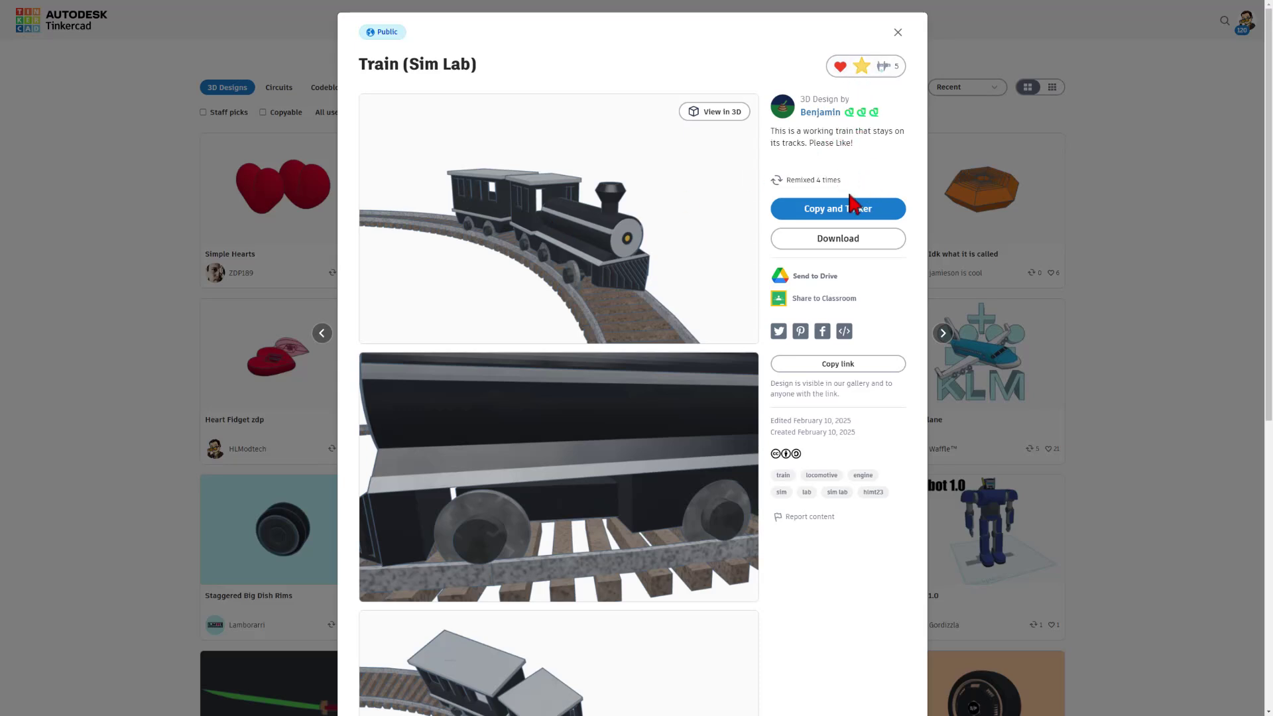
# Check the Train (Sim Lab) reaction options and preview the Donut King Fidget Spinner, fidget Idk what it is called and Heart Fidget zdp designs.
pyautogui.click(874, 68)
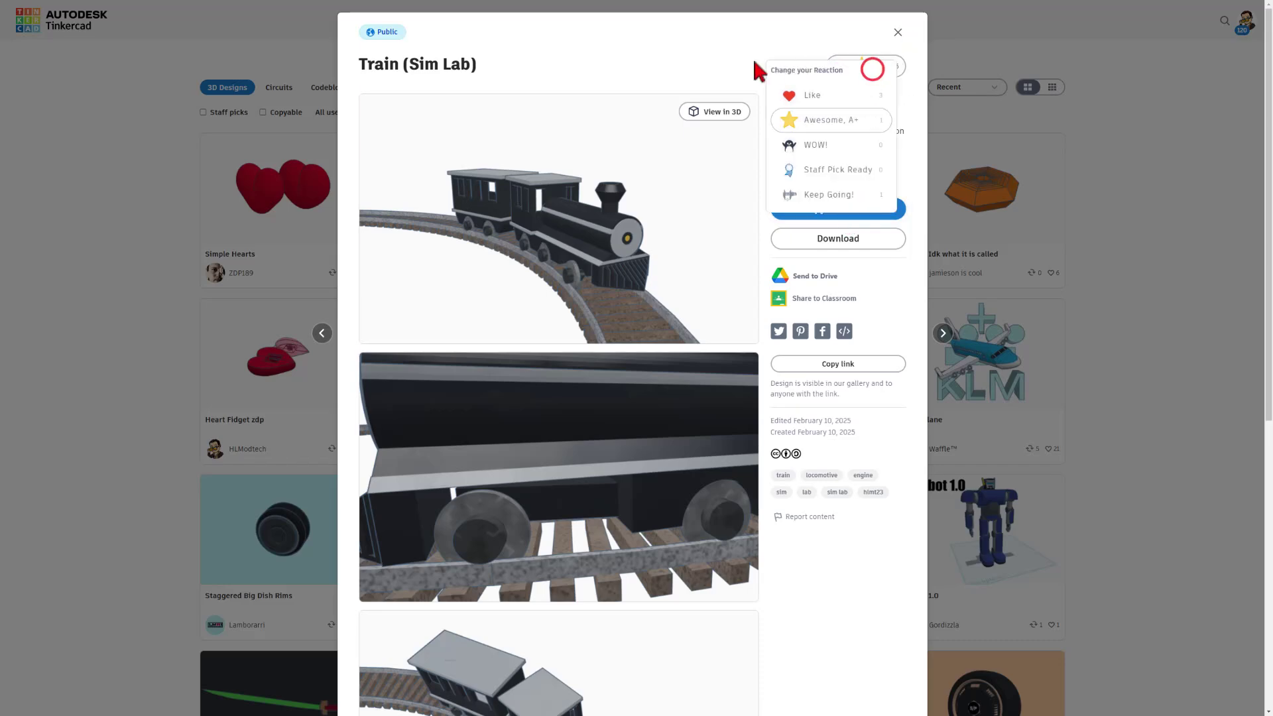
pyautogui.click(993, 116)
pyautogui.click(832, 216)
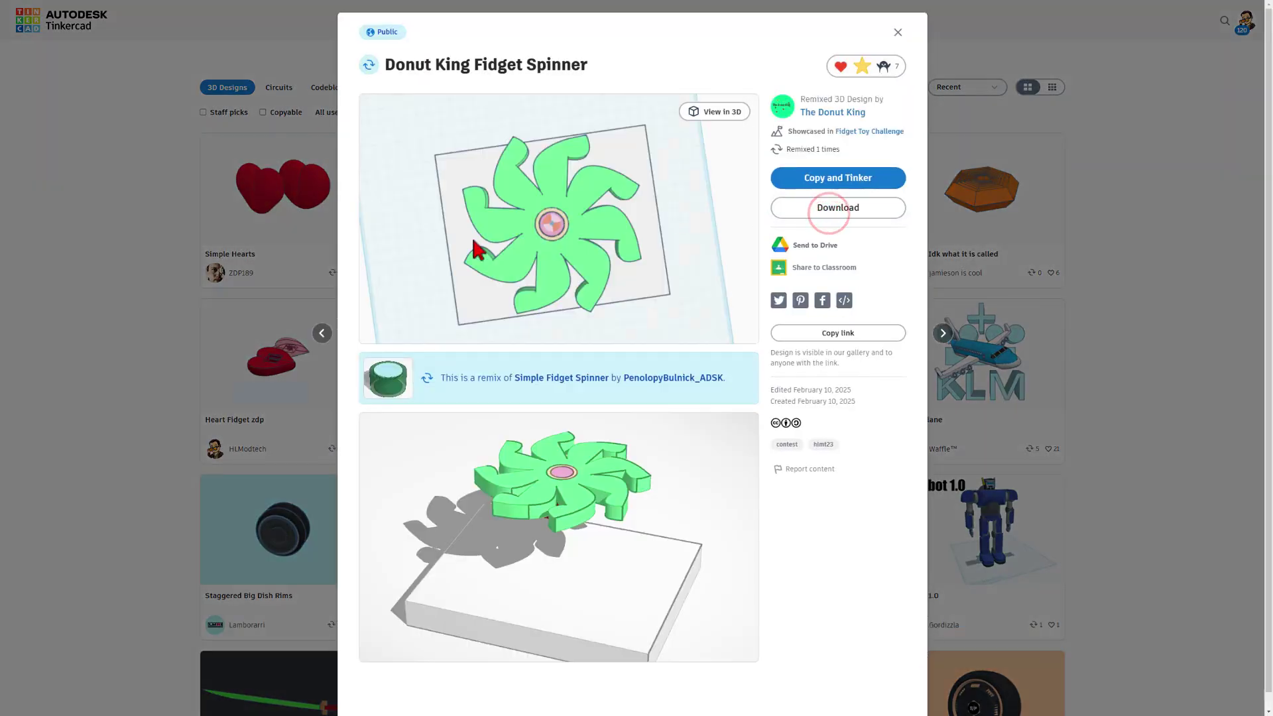
pyautogui.click(1041, 115)
pyautogui.click(1009, 216)
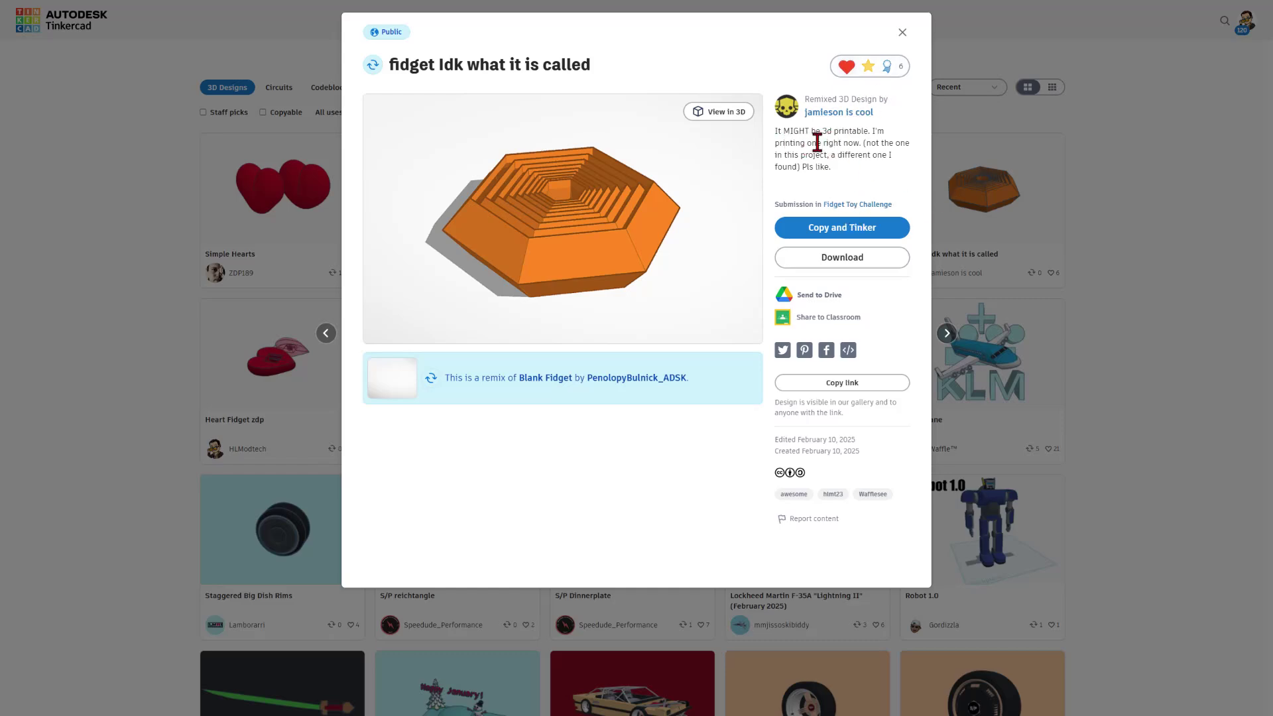
pyautogui.click(1168, 128)
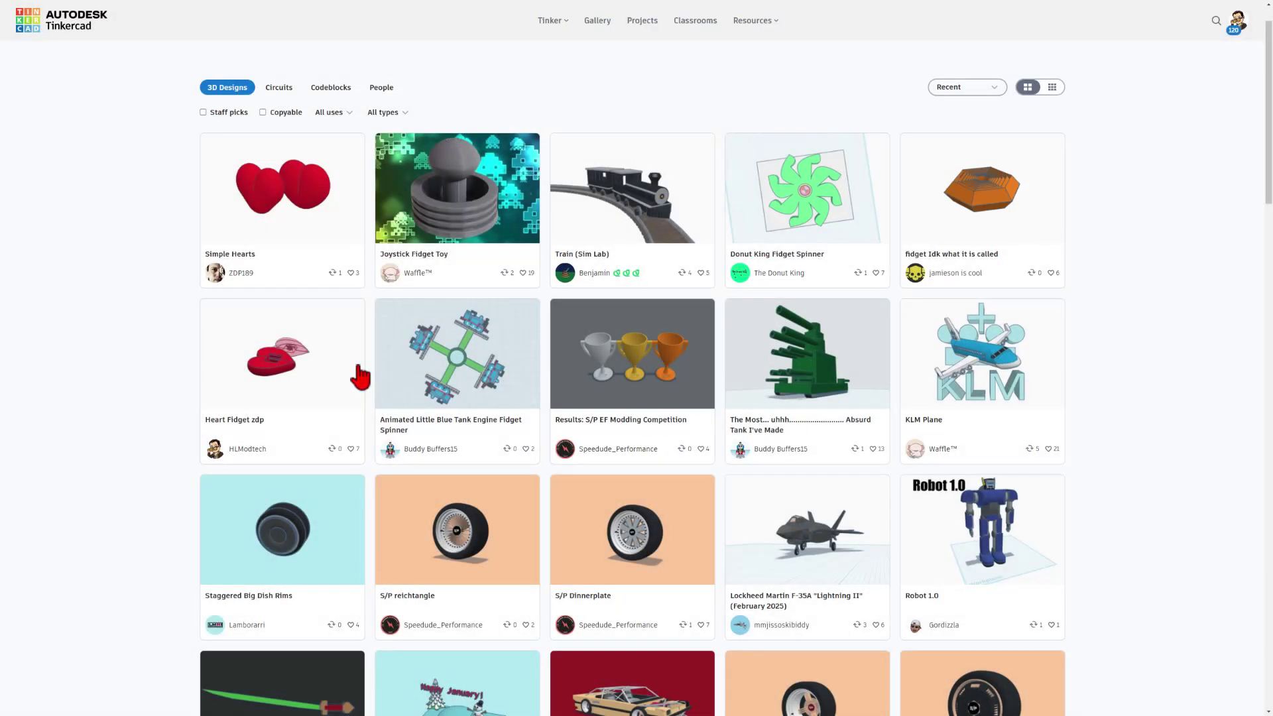
pyautogui.click(322, 381)
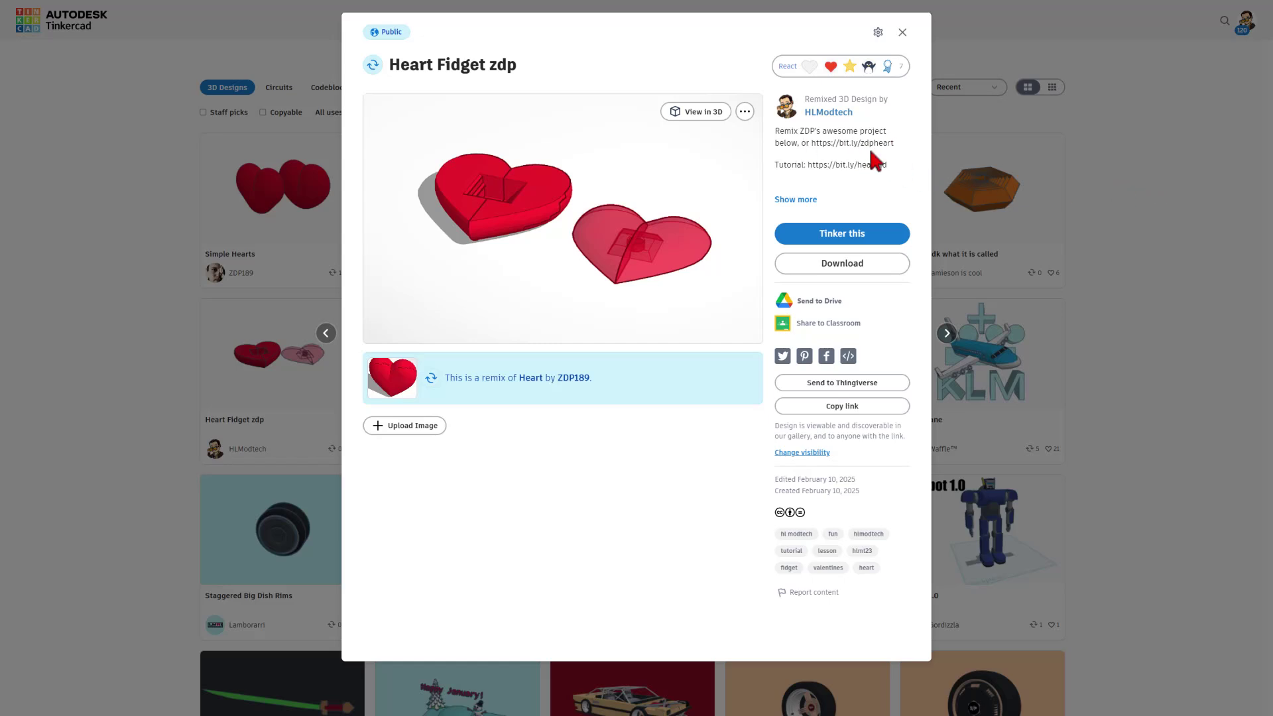
pyautogui.click(1152, 164)
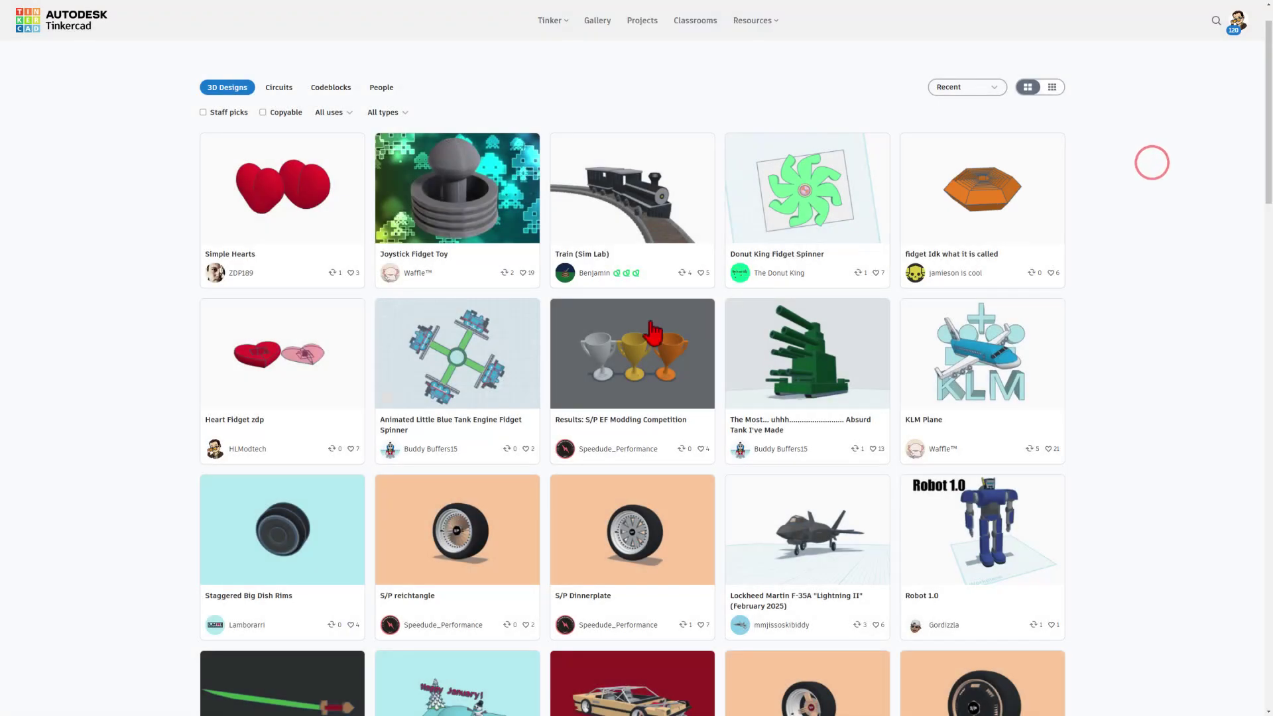
# Open the Animated Little Blue Tank Engine Fidget Spinner design and give it the Awesome, A+ reaction.
pyautogui.click(525, 304)
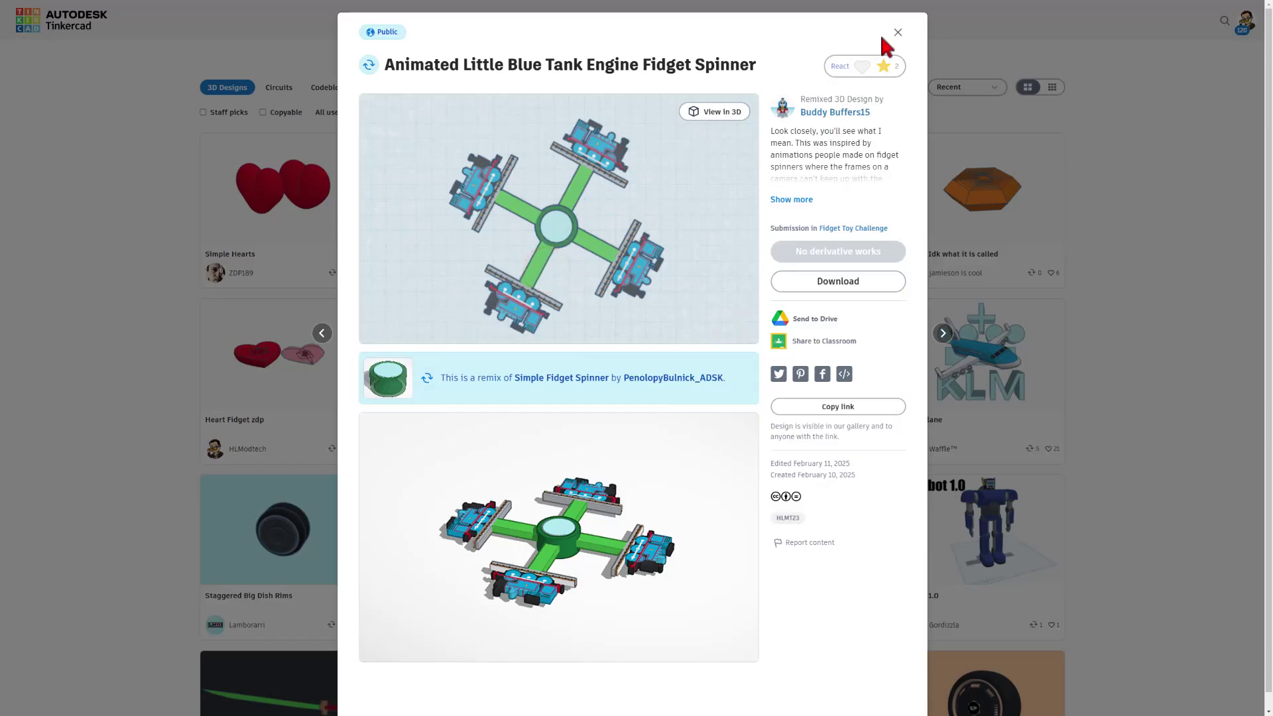
pyautogui.click(875, 72)
pyautogui.click(850, 125)
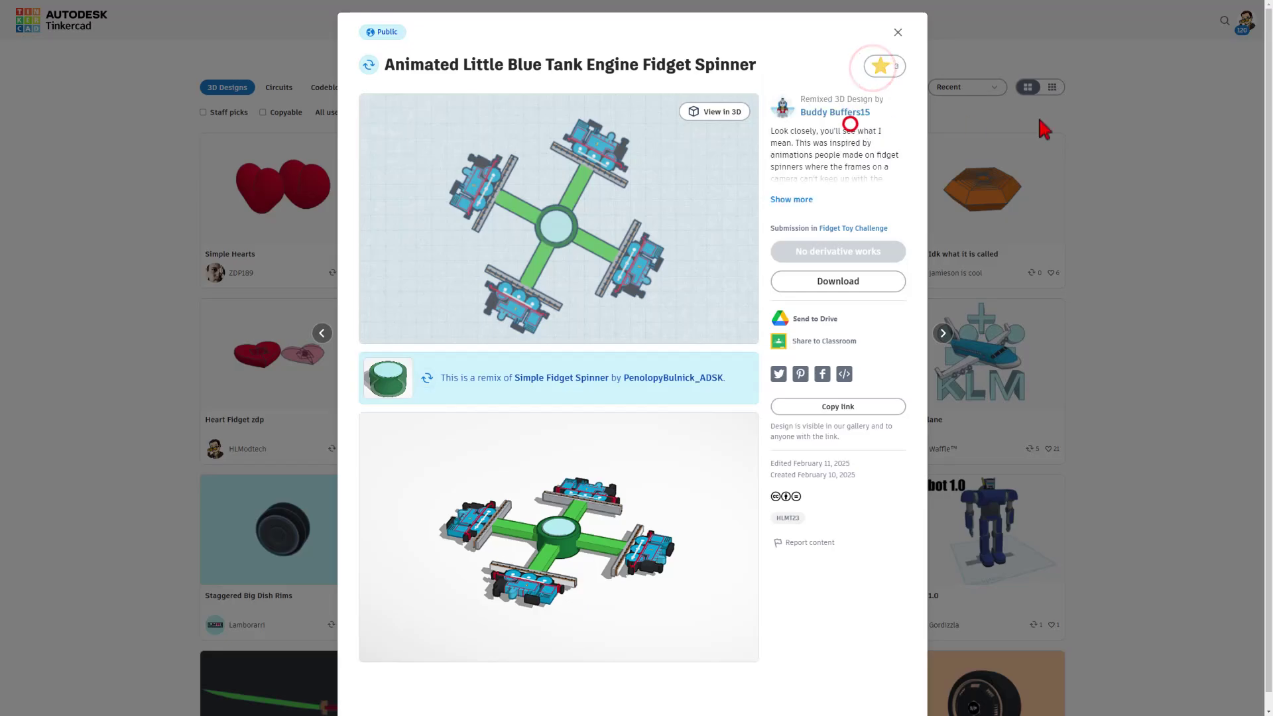
pyautogui.click(1164, 168)
# Preview the Absurd Tank and KLM Plane designs from the gallery results and look at their pictures.
pyautogui.click(826, 363)
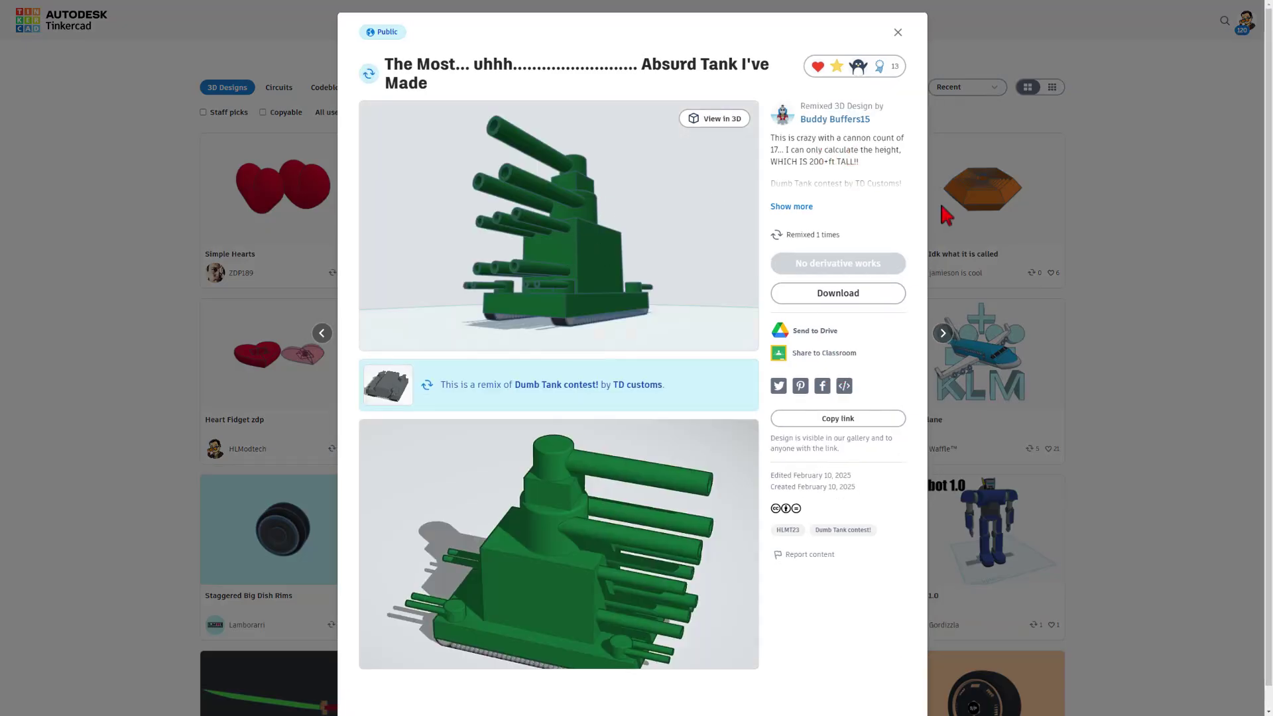
pyautogui.click(1206, 289)
pyautogui.click(973, 363)
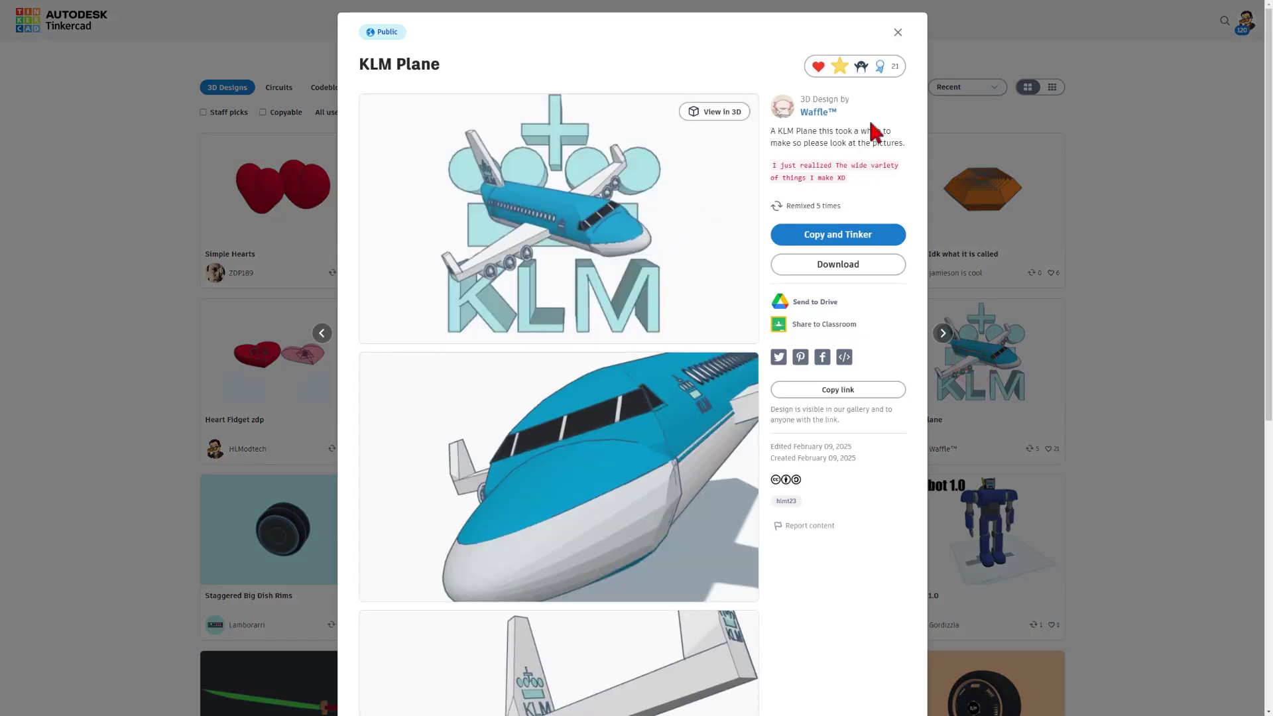
pyautogui.scroll(-1, 656, 189)
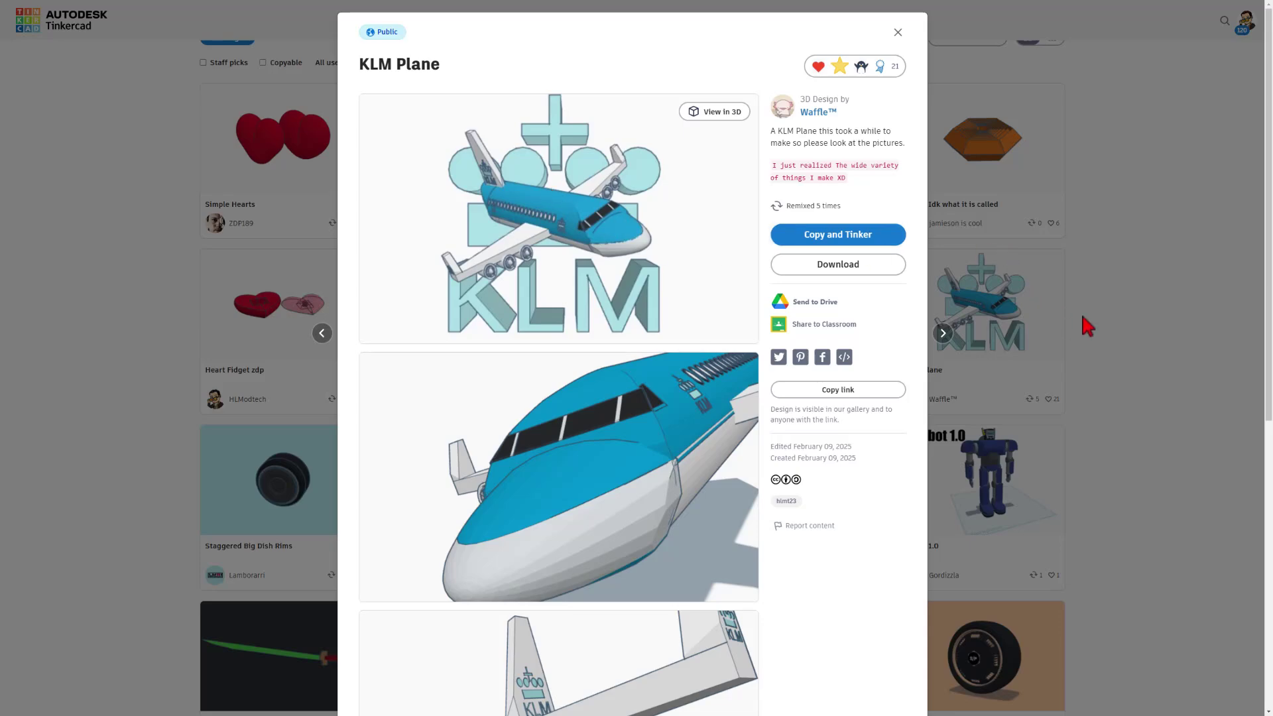
pyautogui.click(1130, 323)
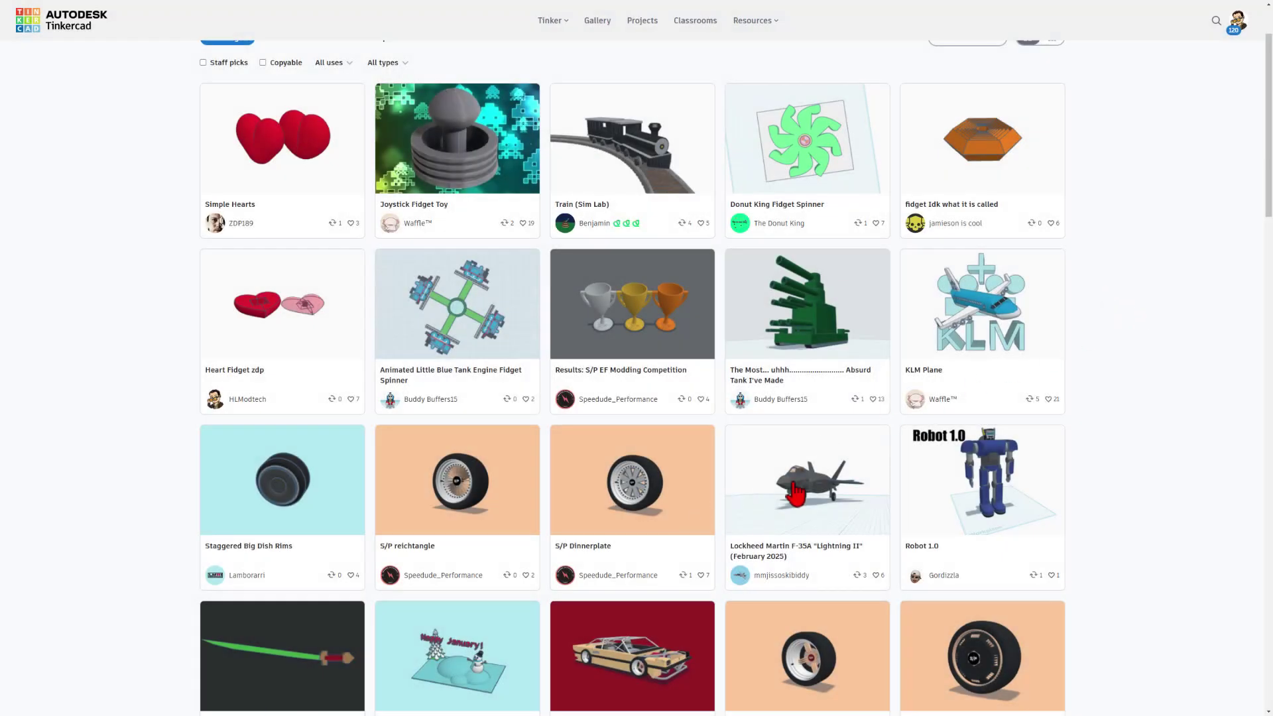
# Open the S/P reichtangle wheel design in 3D and rotate it to inspect the rim and spokes.
pyautogui.scroll(-1, 275, 469)
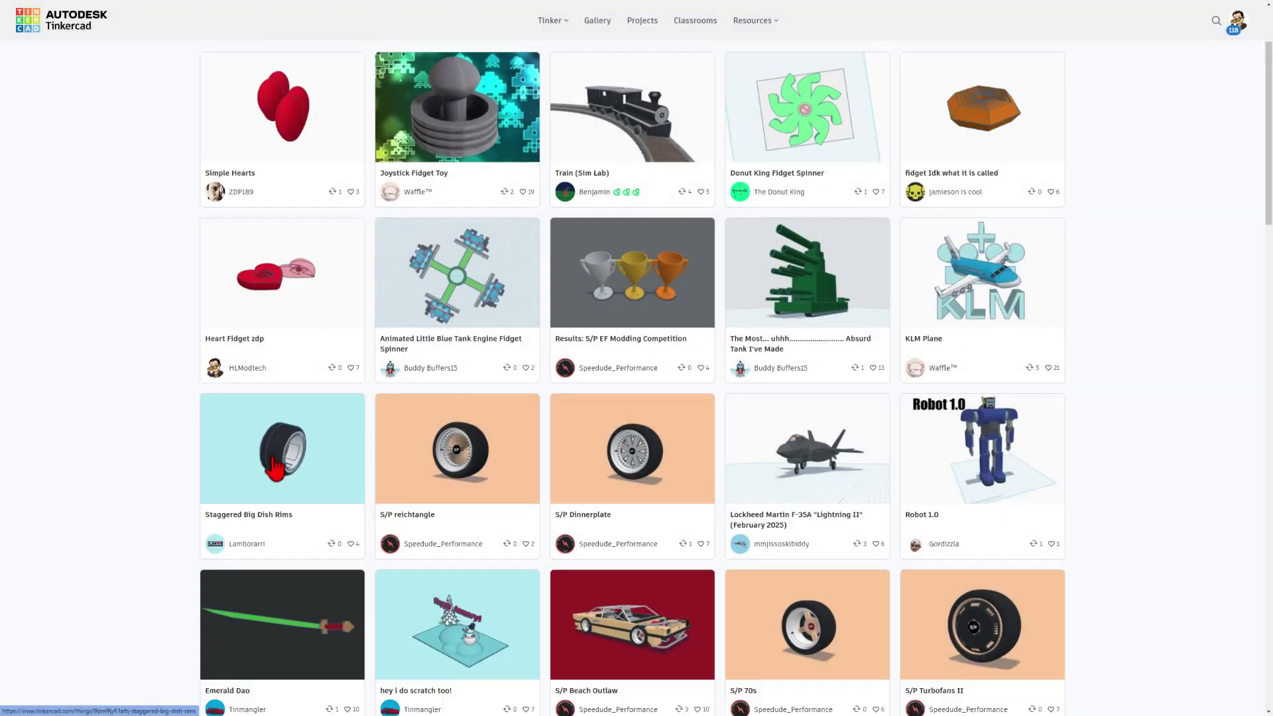
pyautogui.click(484, 464)
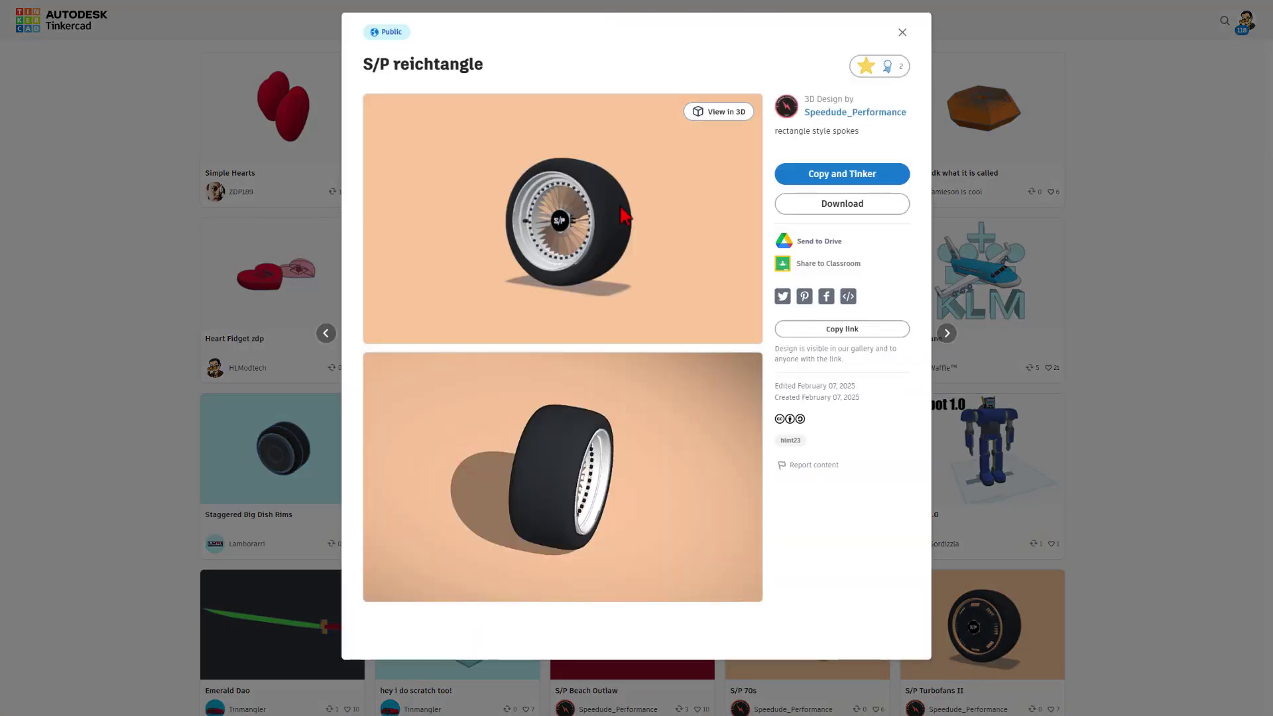
pyautogui.click(730, 114)
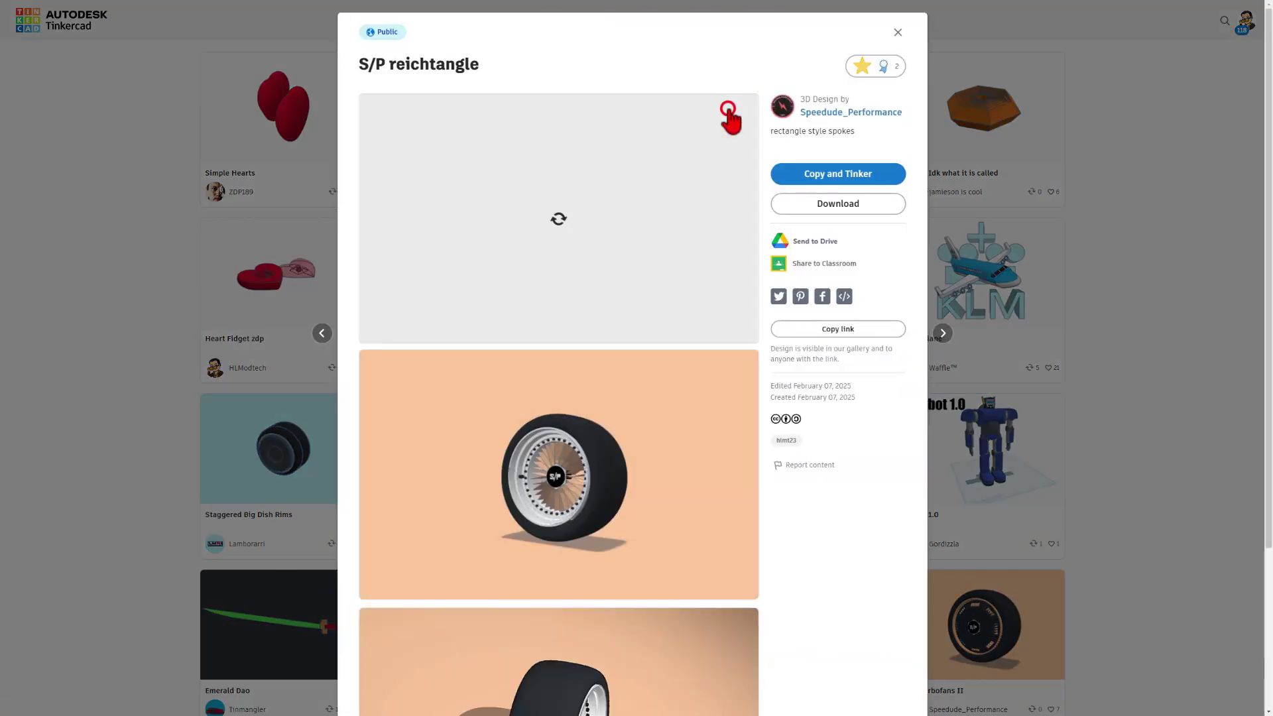
pyautogui.moveTo(592, 268); pyautogui.dragTo(568, 276)
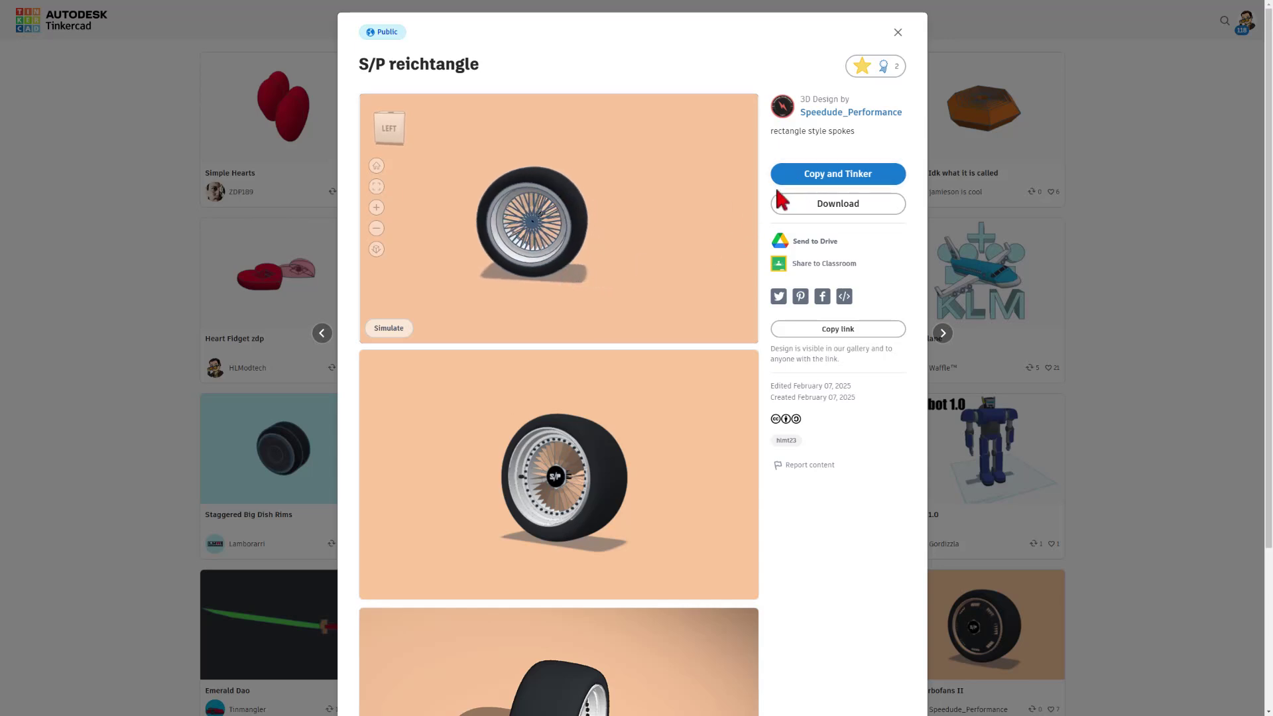
# Preview the Lockheed Martin F-35A "Lightning II" design and check its reaction options.
pyautogui.press('Right')
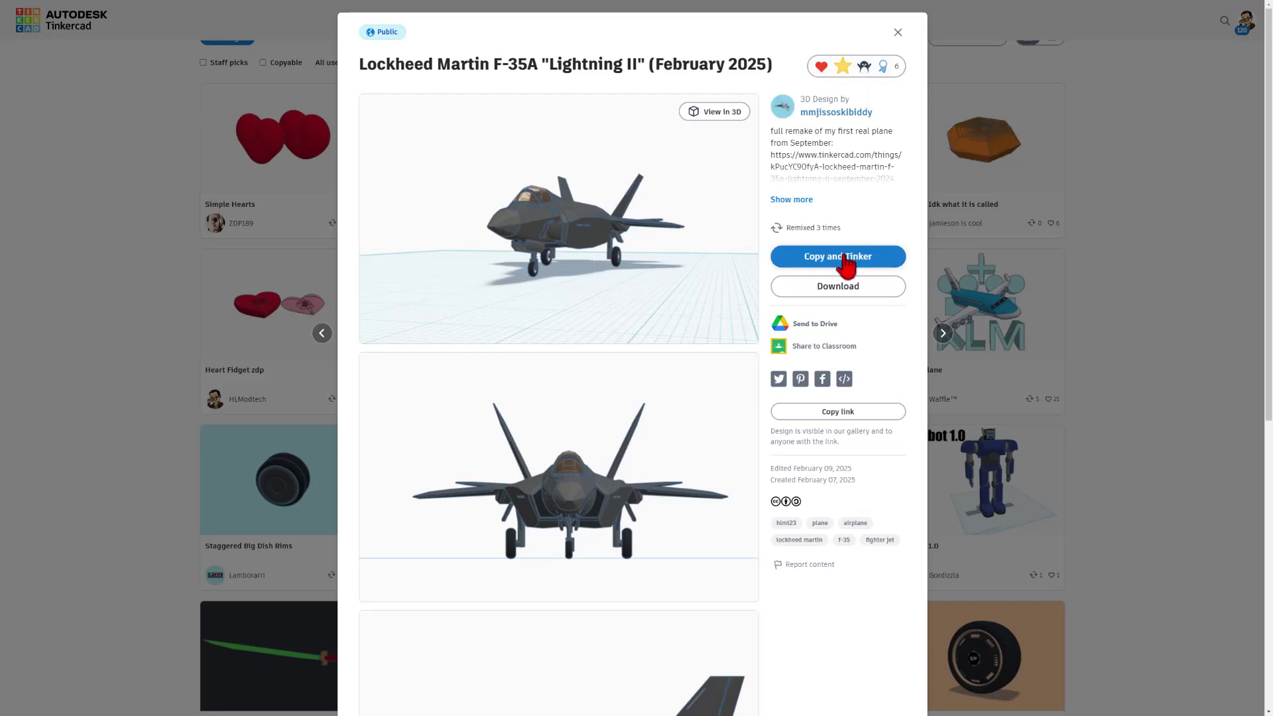
pyautogui.click(859, 62)
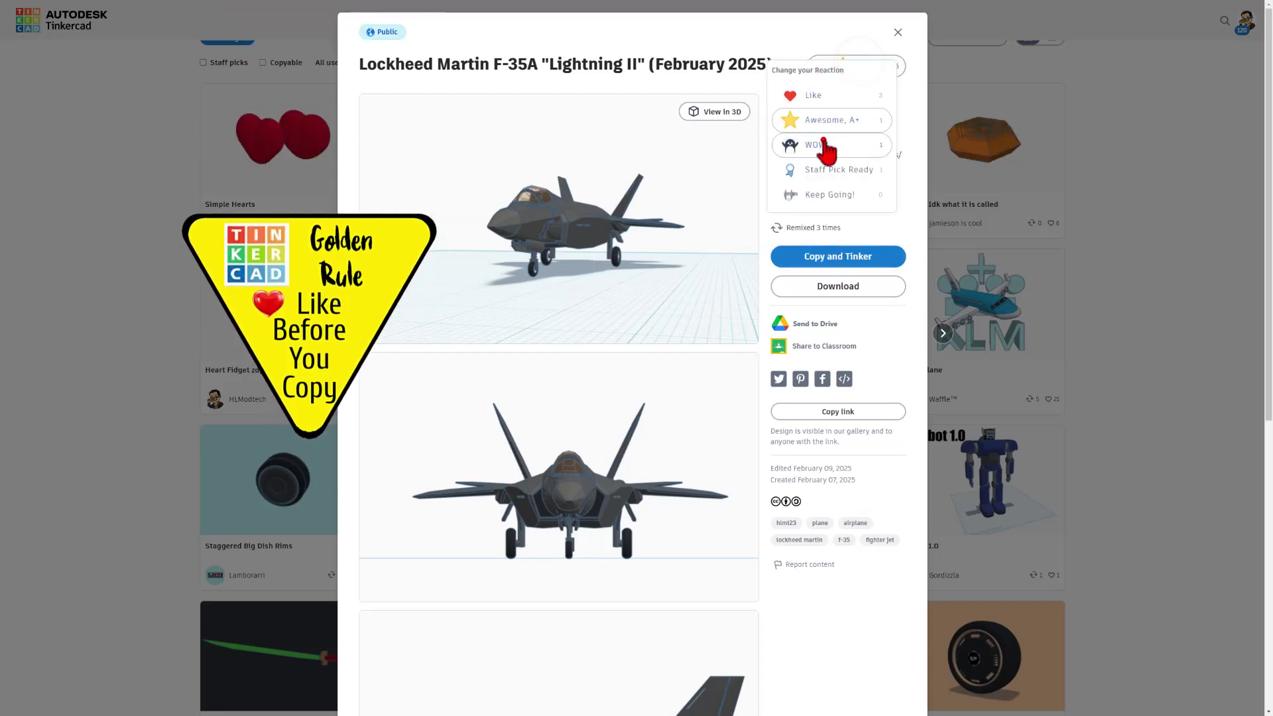
pyautogui.click(862, 133)
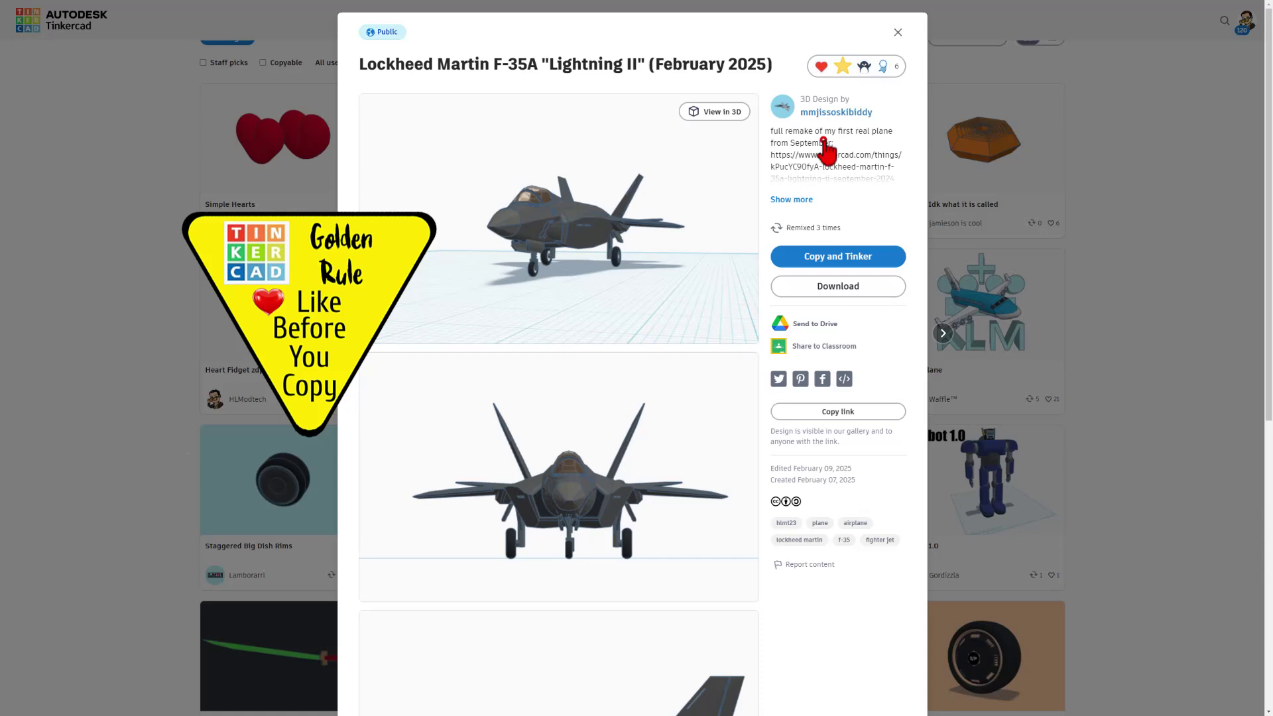
pyautogui.click(1145, 306)
# Open the Robot 1.0 design in 3D, rotate it to view its front, and return to the gallery results.
pyautogui.scroll(-2, 864, 396)
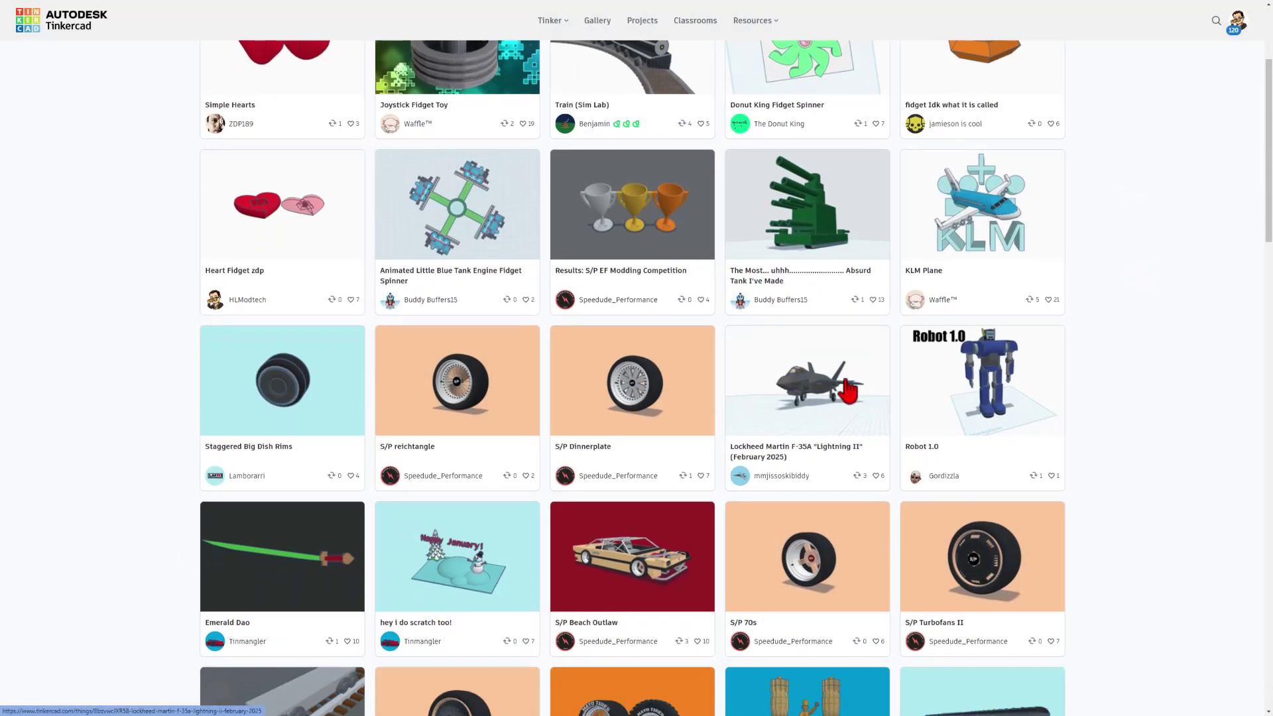
pyautogui.click(986, 391)
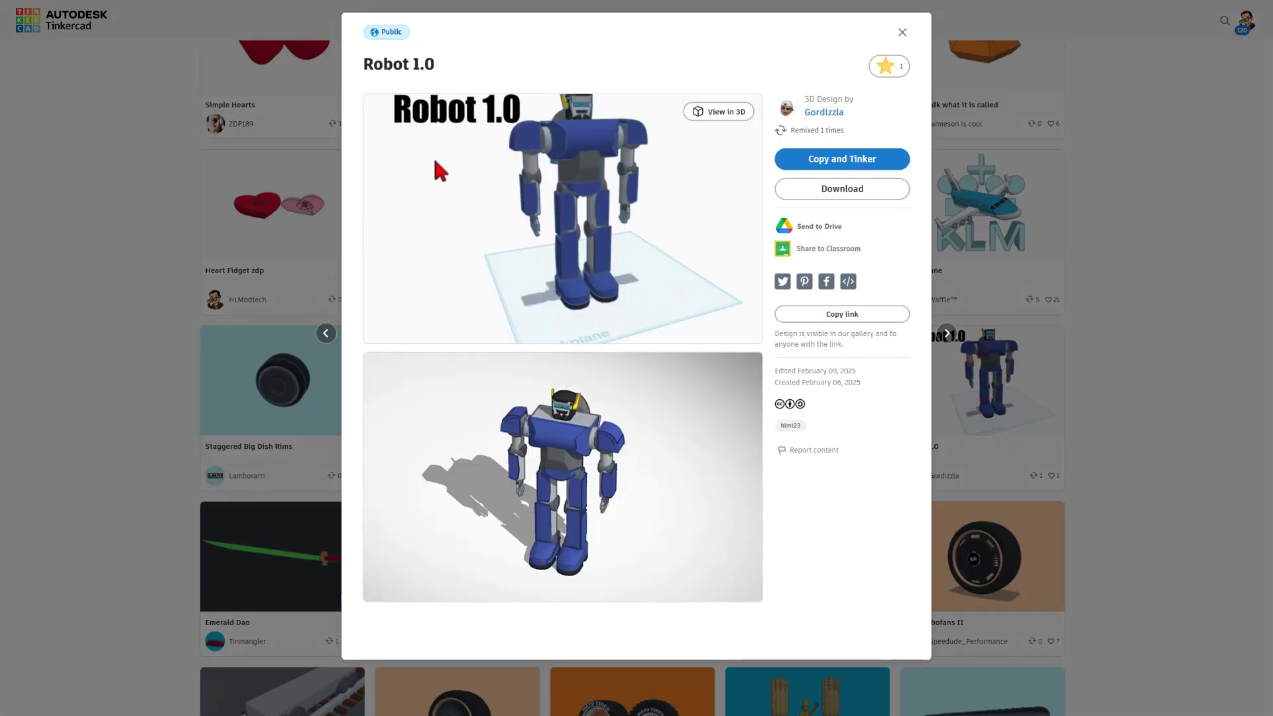
pyautogui.click(711, 113)
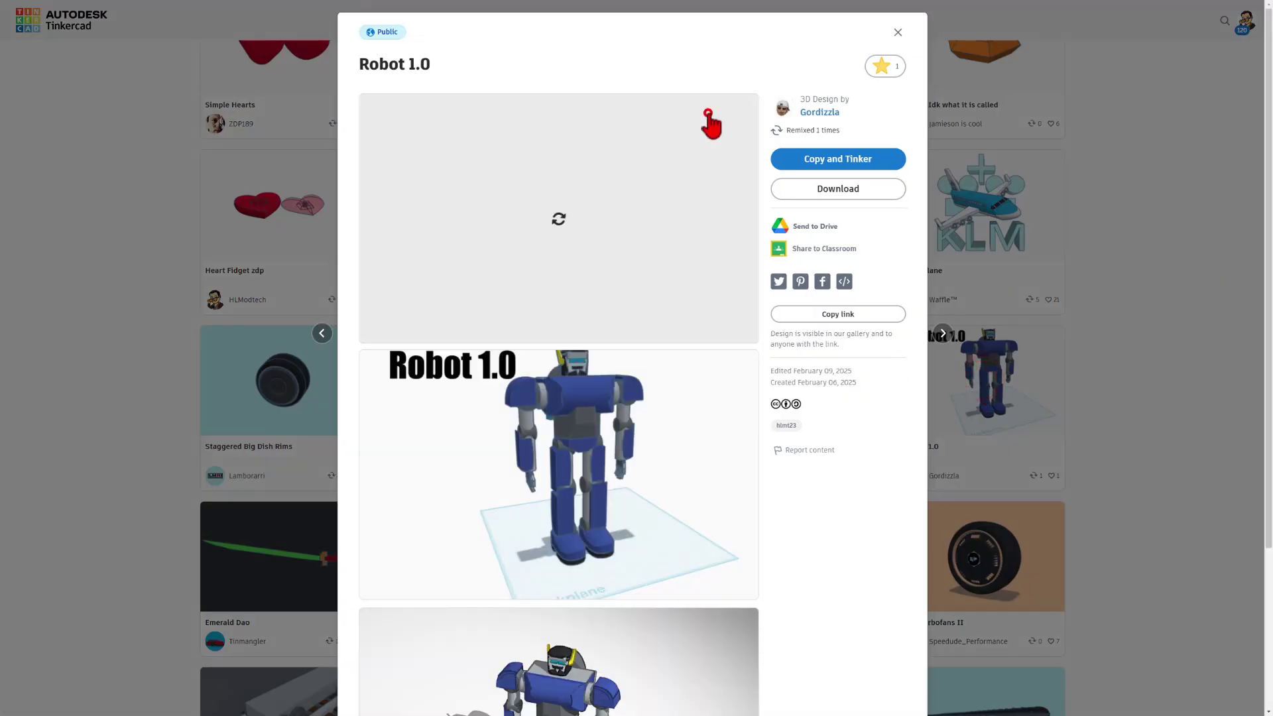
pyautogui.moveTo(619, 264); pyautogui.dragTo(651, 263)
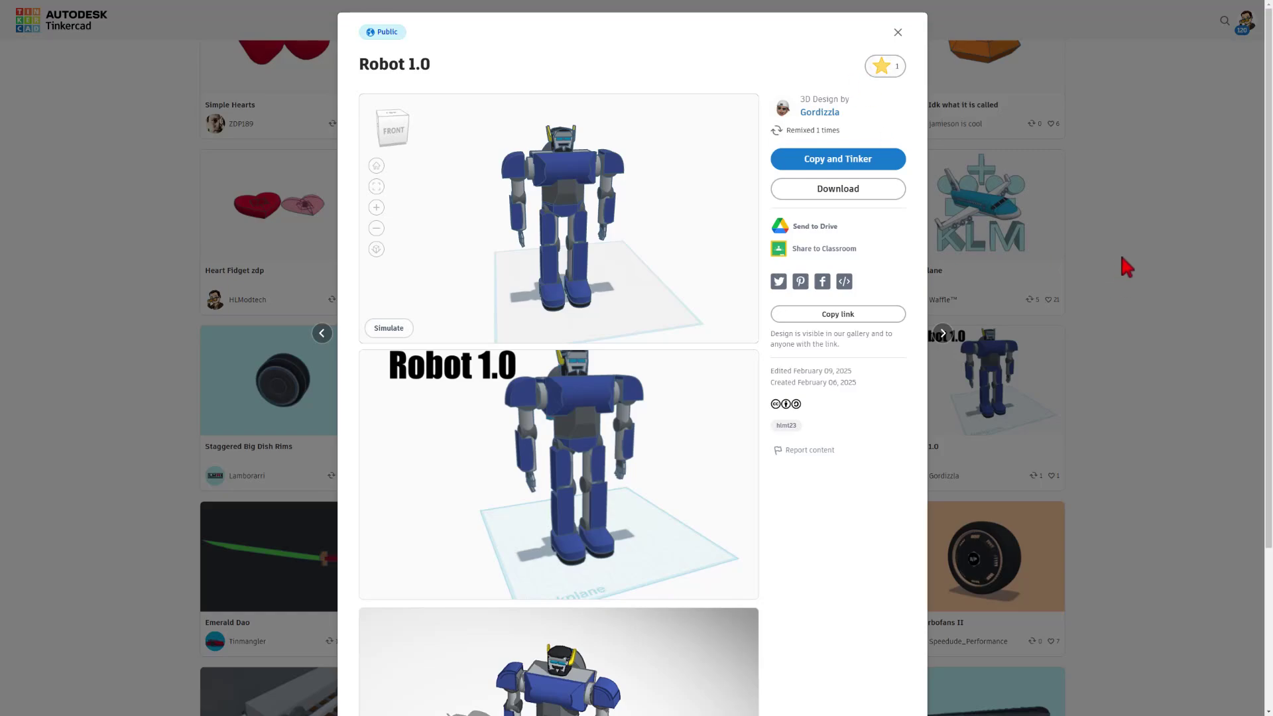
pyautogui.click(1147, 269)
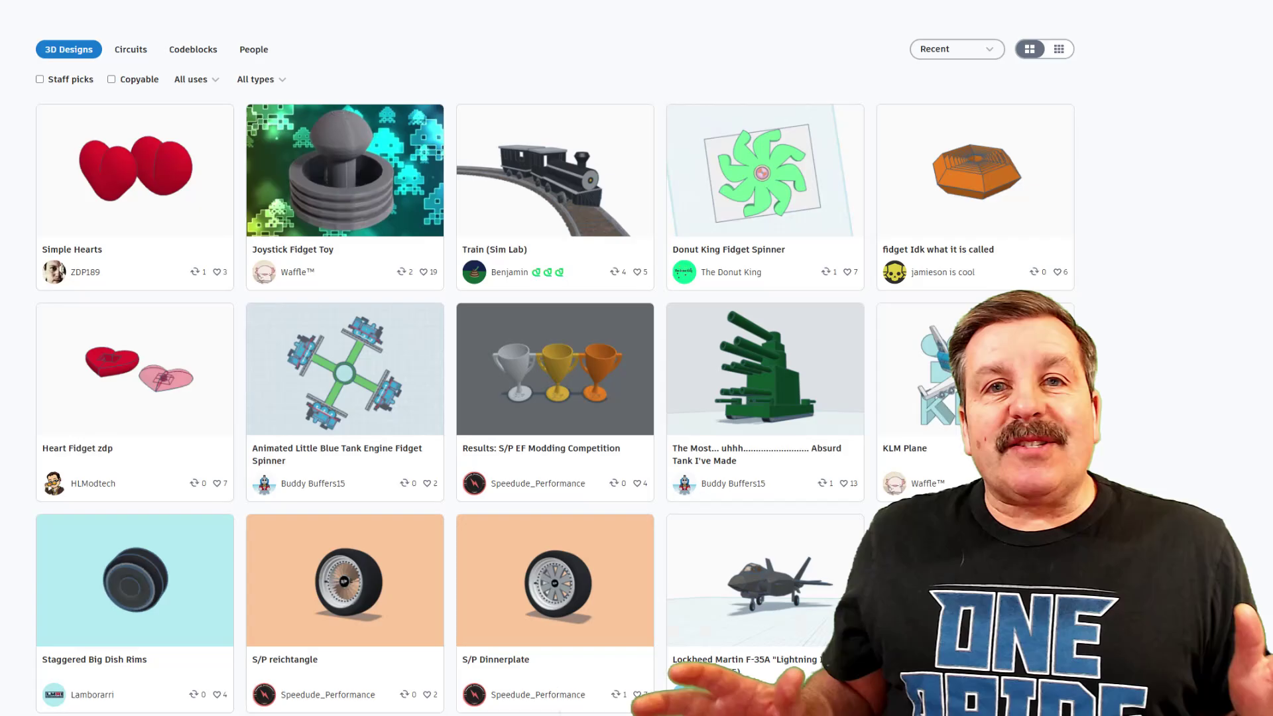